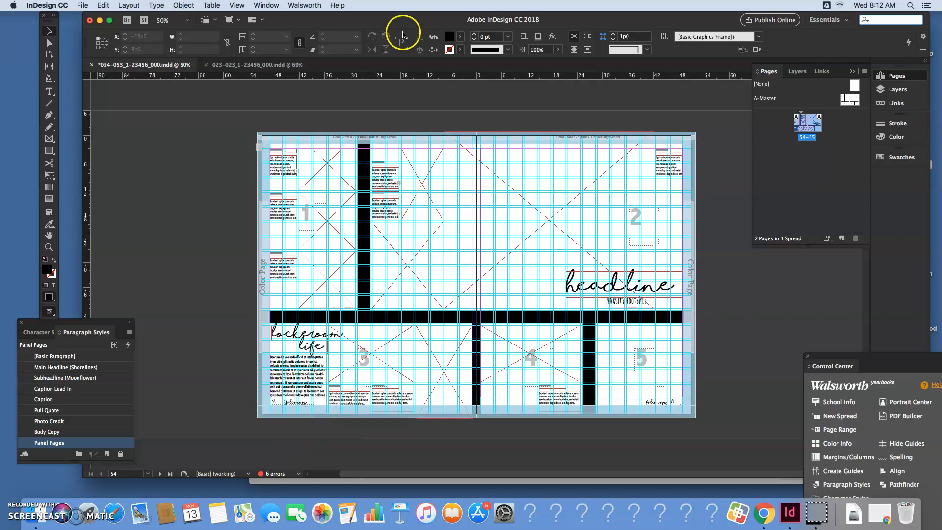
Draw a square picture frame about 6p6 in size in the section marked 5 on page 55
left_click_drag(388, 21, 384, 20)
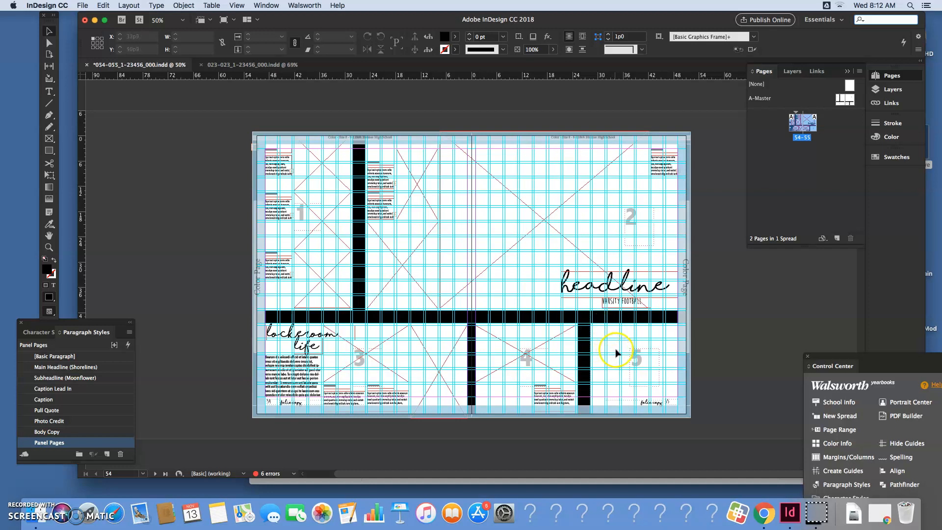
left_click(55, 141)
left_click_drag(593, 326, 618, 352)
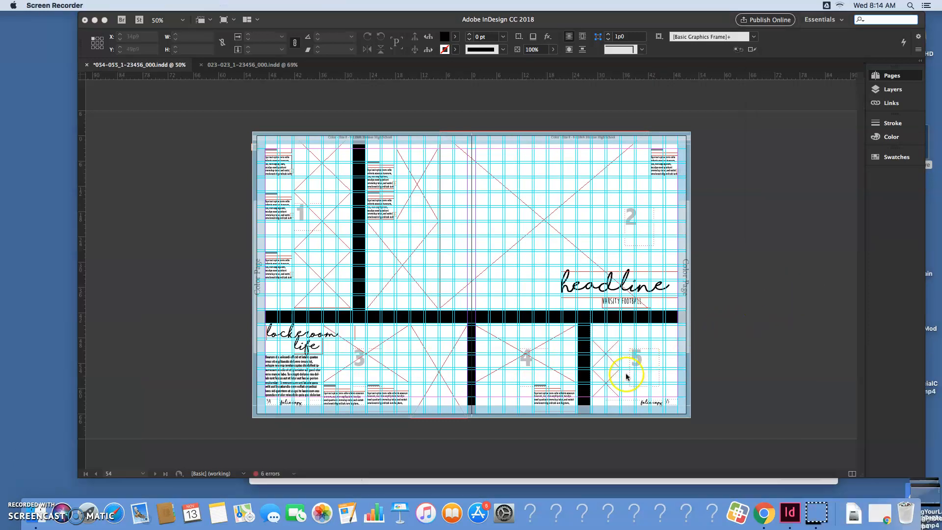
Move the new square frame into the upper-left corner of section 5, nudging it closer to the black divider
left_click(615, 378)
left_click(610, 383)
left_click_drag(610, 383, 612, 345)
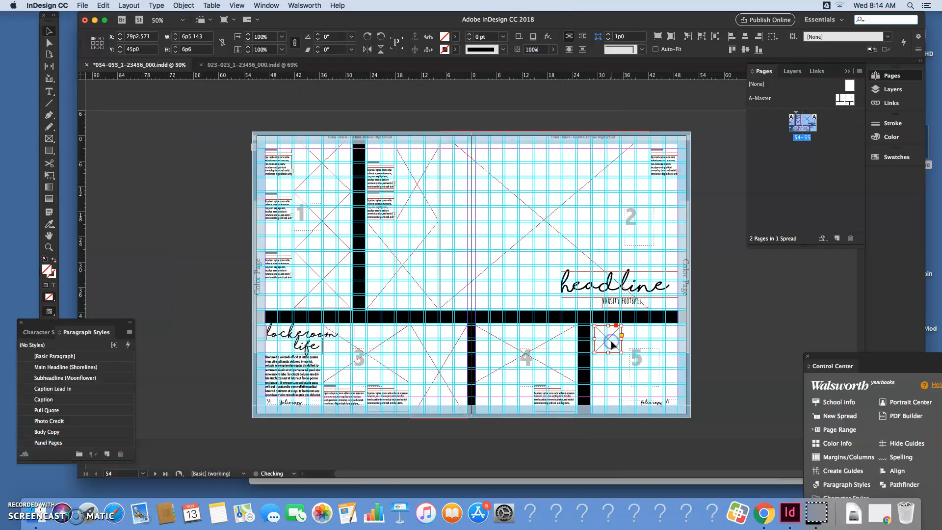
key("Left")
key("Left")
key("Left")
key("Left")
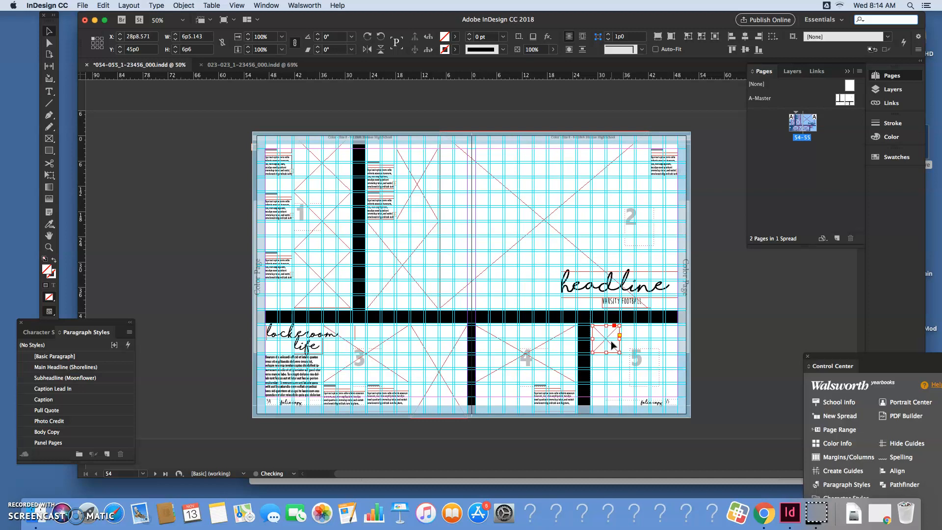
Enlarge the square picture frame in section 5, keeping its upper-left corner in place
key("super+minus")
key("super+equal")
key("super+equal")
key("super+equal")
key("super+equal")
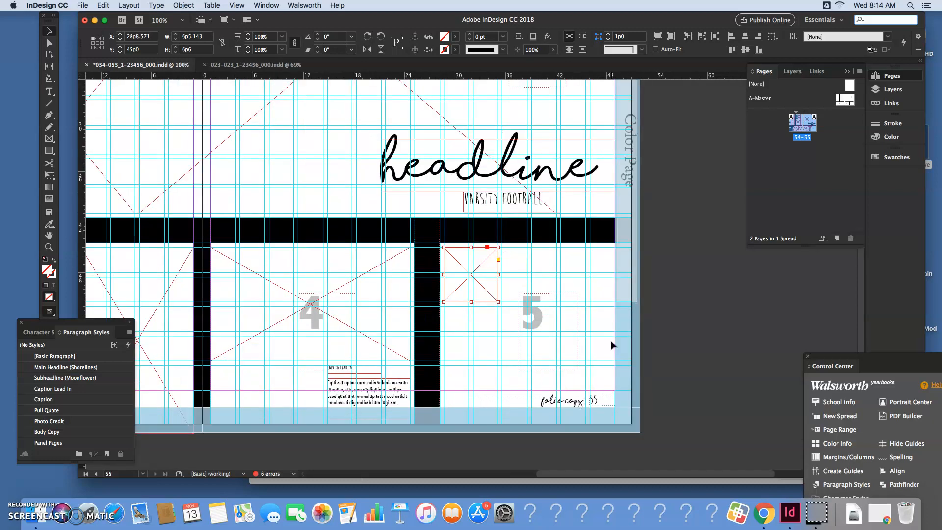
left_click_drag(505, 308, 544, 345)
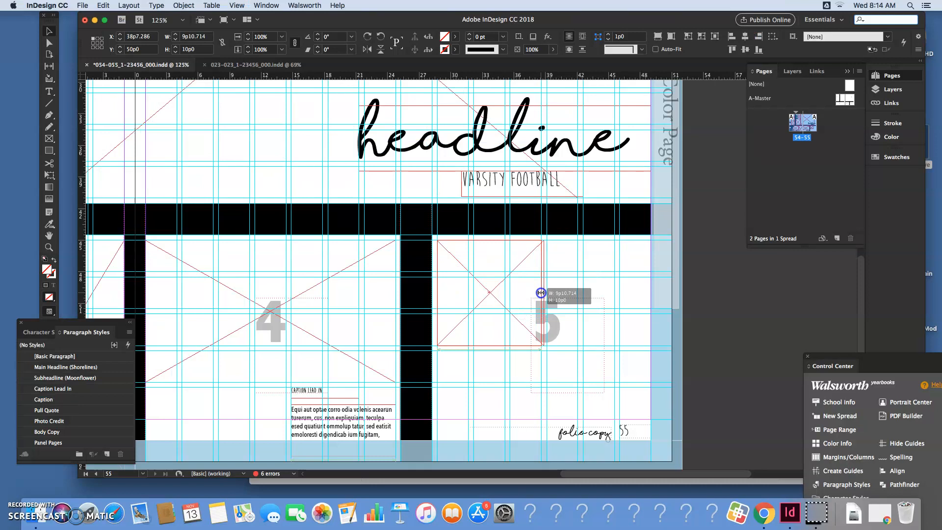
left_click(511, 339)
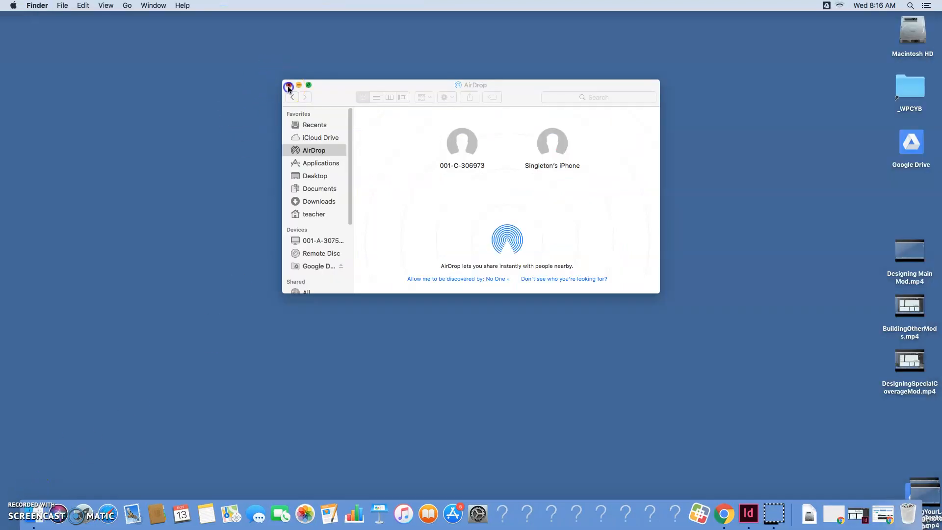
Open a new Finder window at AirDrop and make the computer discoverable by Everyone
left_click(288, 84)
left_click(33, 516)
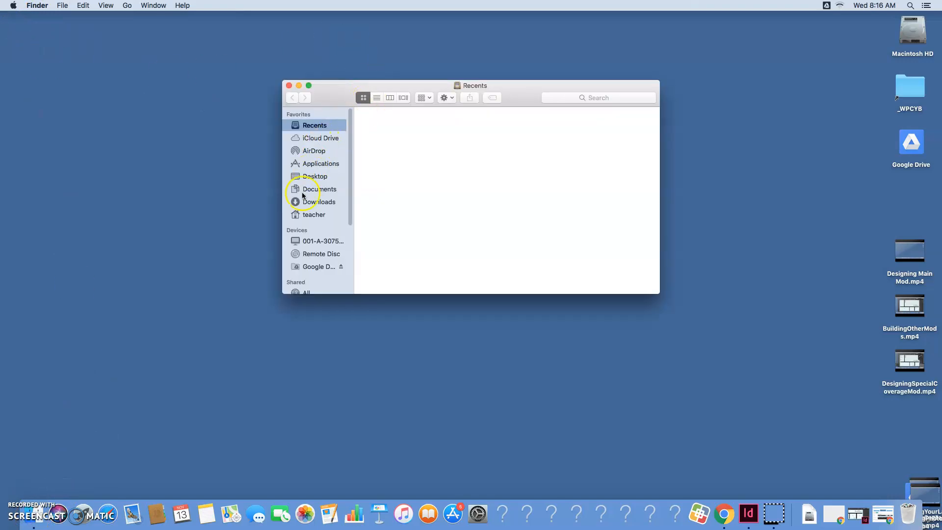
left_click(310, 153)
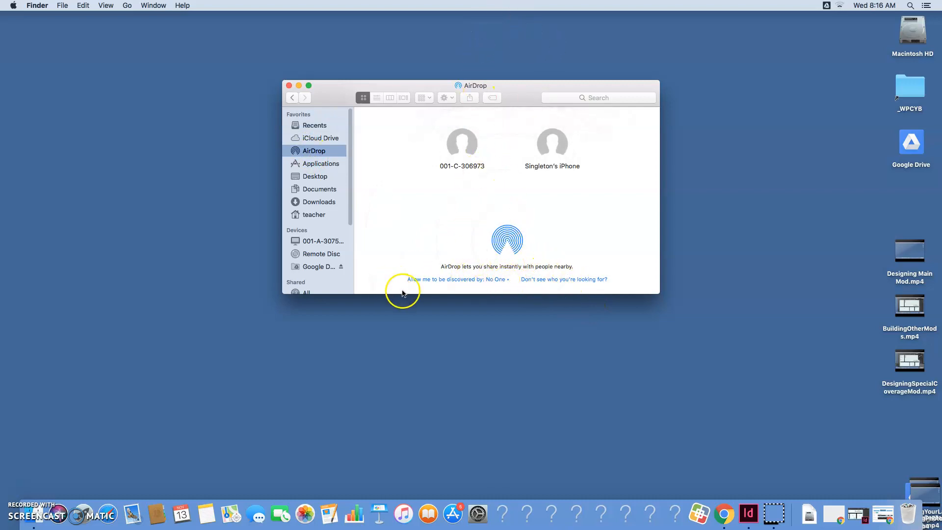
left_click(500, 278)
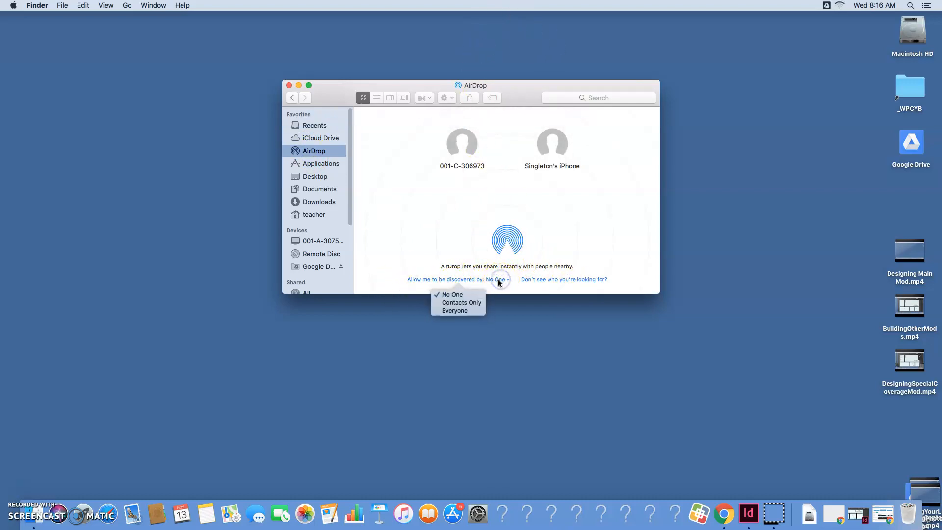
left_click(465, 311)
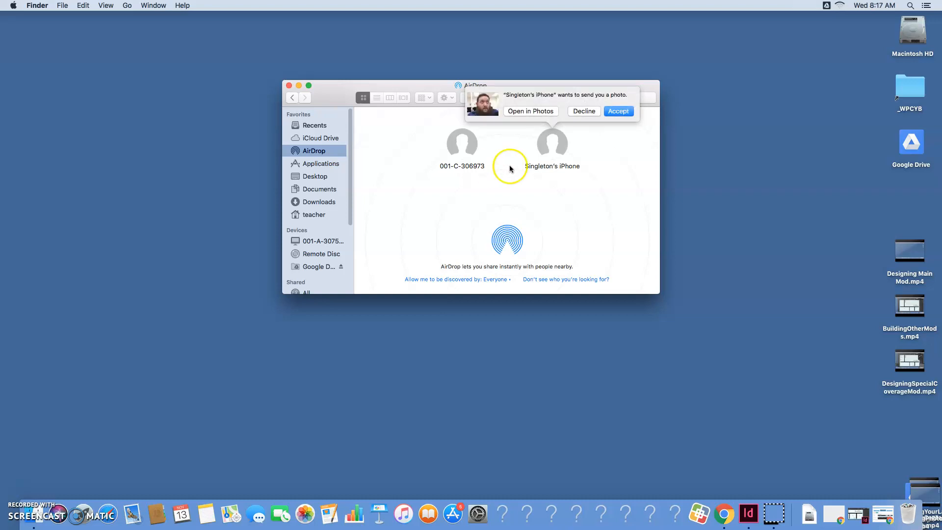
Accept the photo sent from the phone over AirDrop and check it among the downloads
left_click(624, 113)
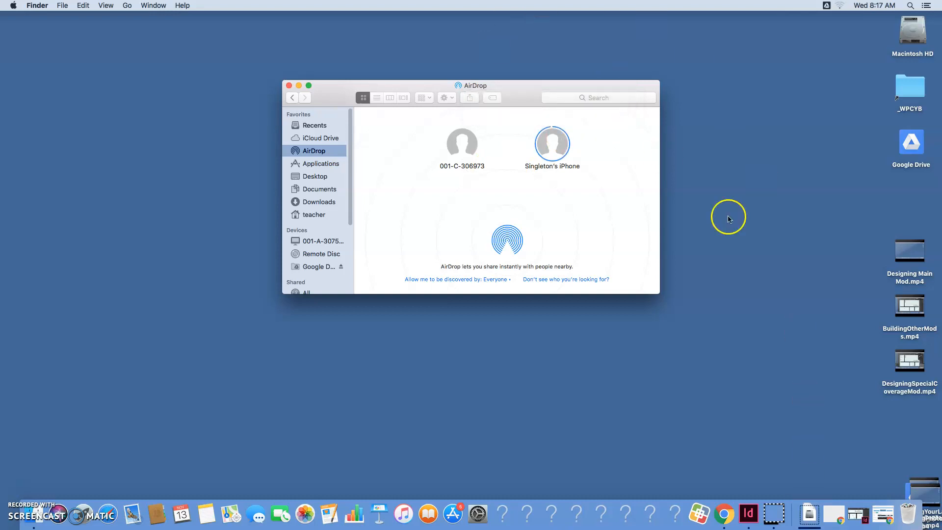
left_click(815, 521)
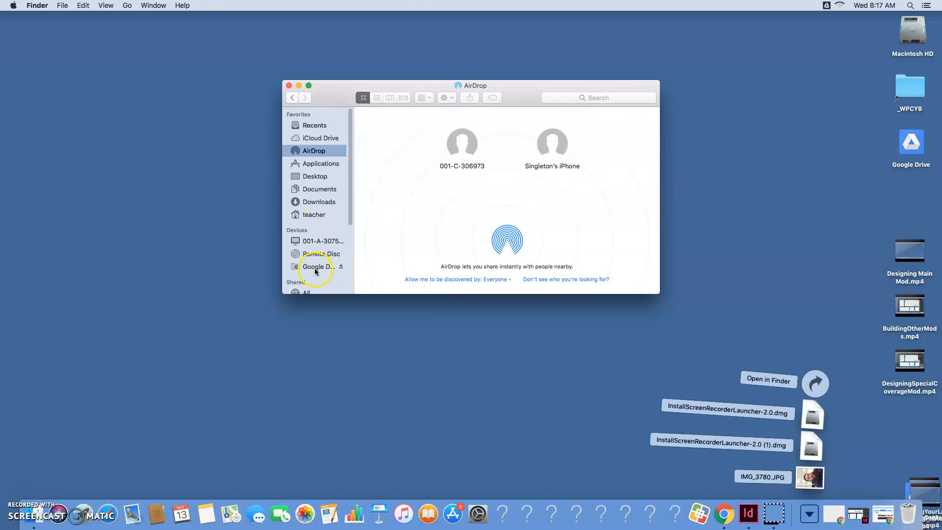
Open the 054-055 folder in Google Drive's Shared drives, under Holmes Journalism, 2020 Yearbook Pages, 01 BLUE DEADLINE, with the contents listed
left_click(315, 267)
double_click(434, 130)
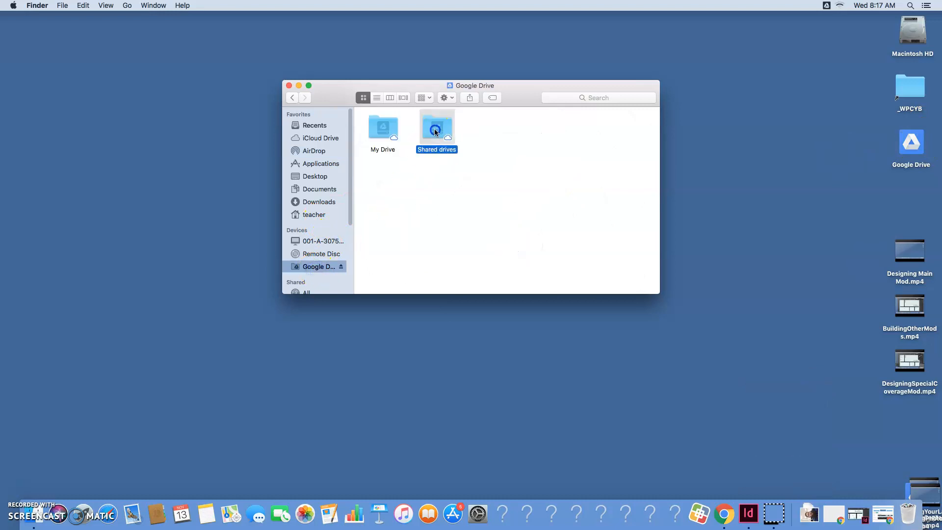
left_click(377, 98)
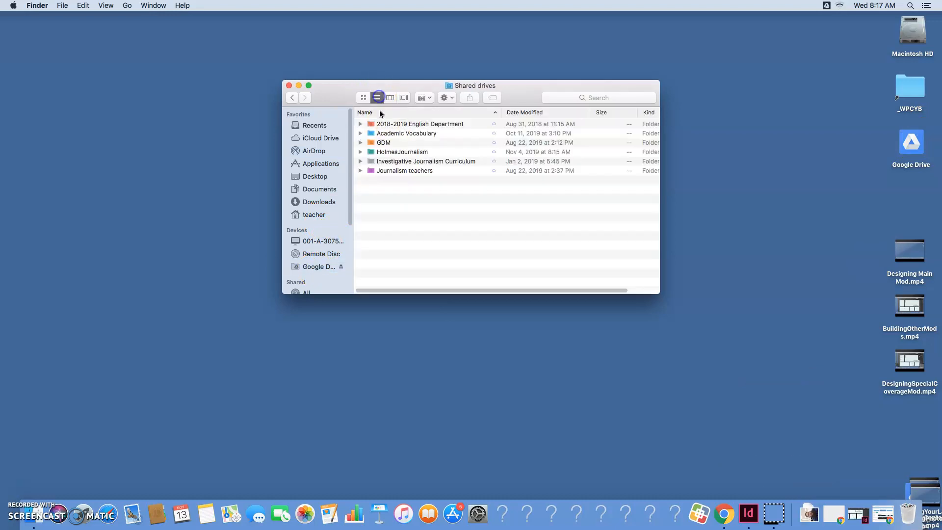
double_click(398, 153)
double_click(399, 153)
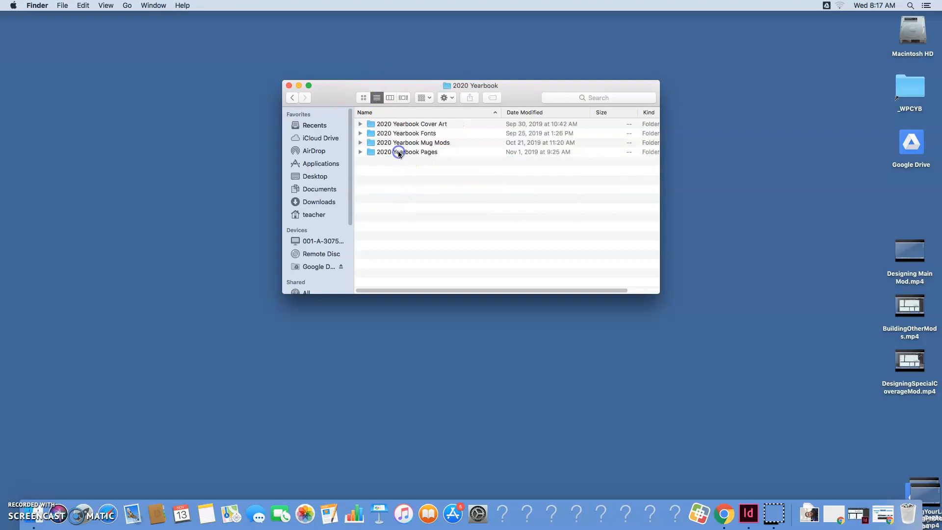
double_click(401, 152)
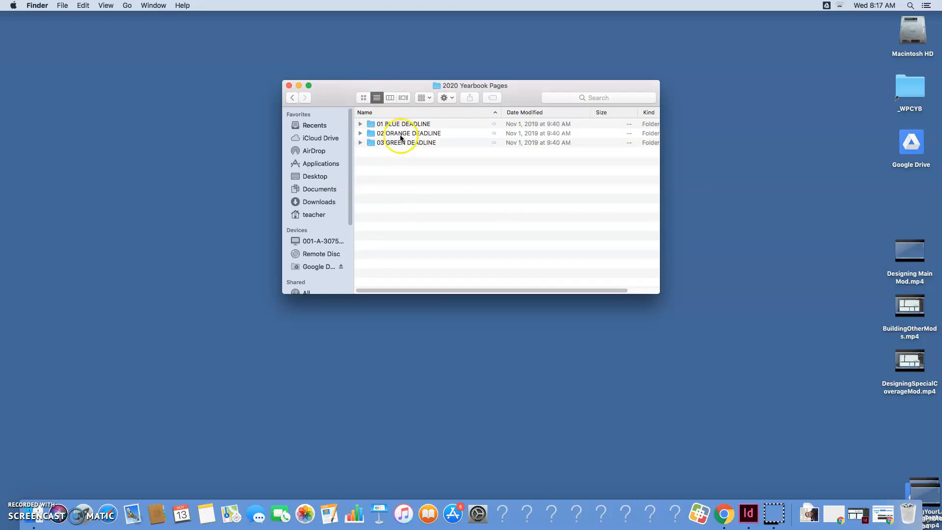
double_click(401, 124)
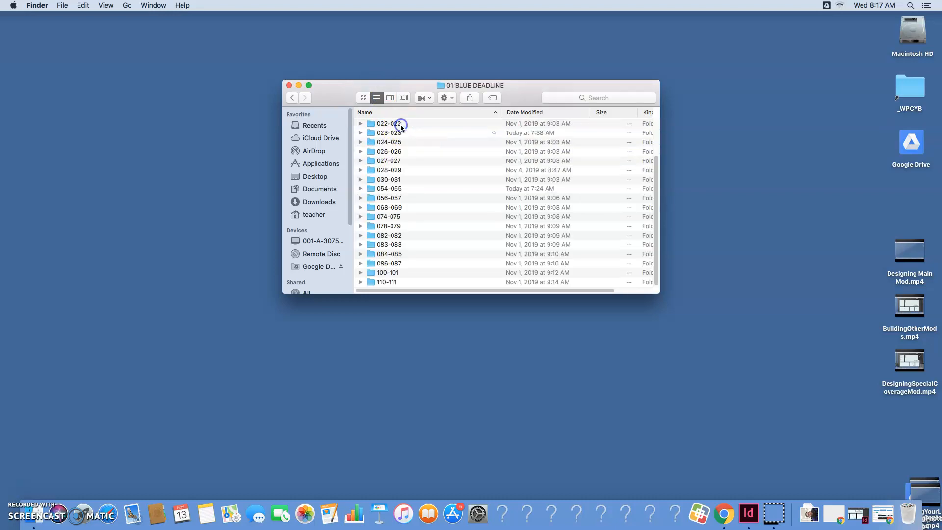
left_click(399, 189)
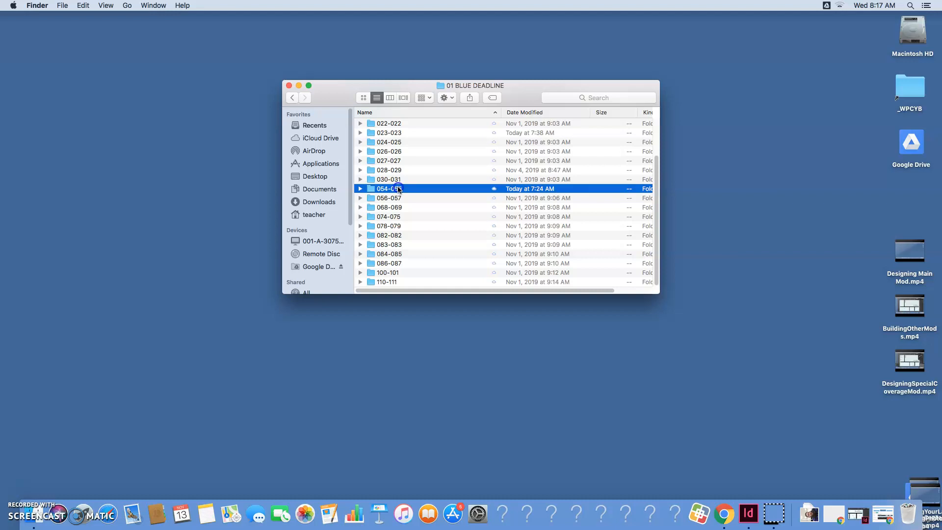
double_click(399, 189)
scroll(648, 196, "up", 2)
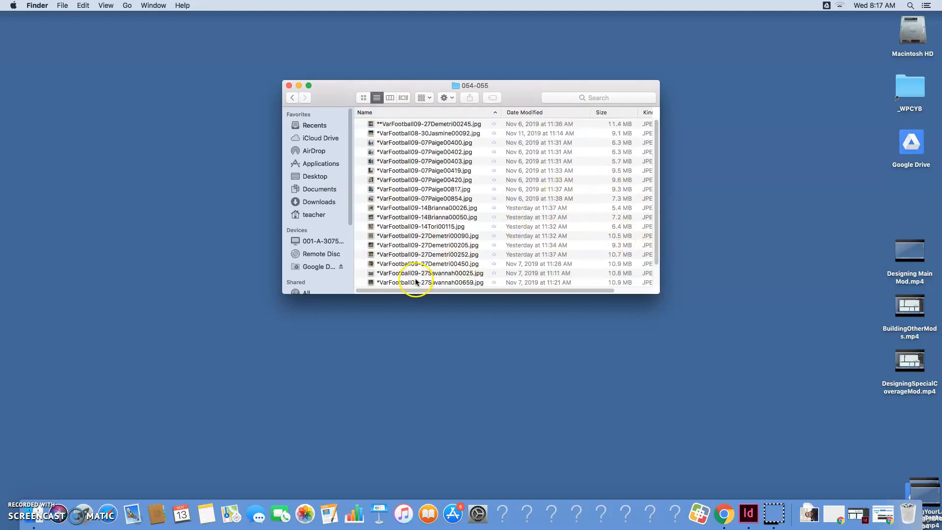
Preview the first VarFootball09-07 photo in the 054-055 folder, then close the preview
left_click(405, 143)
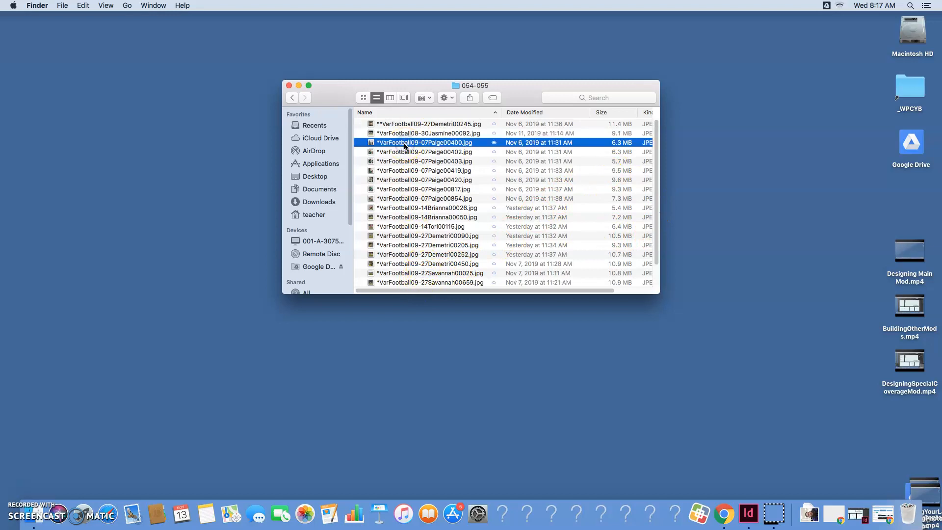
key("space")
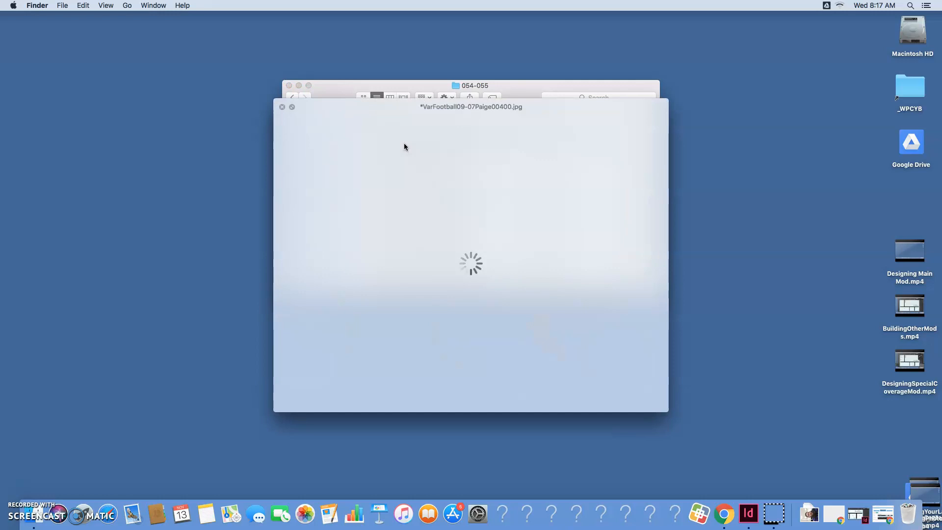
key("space")
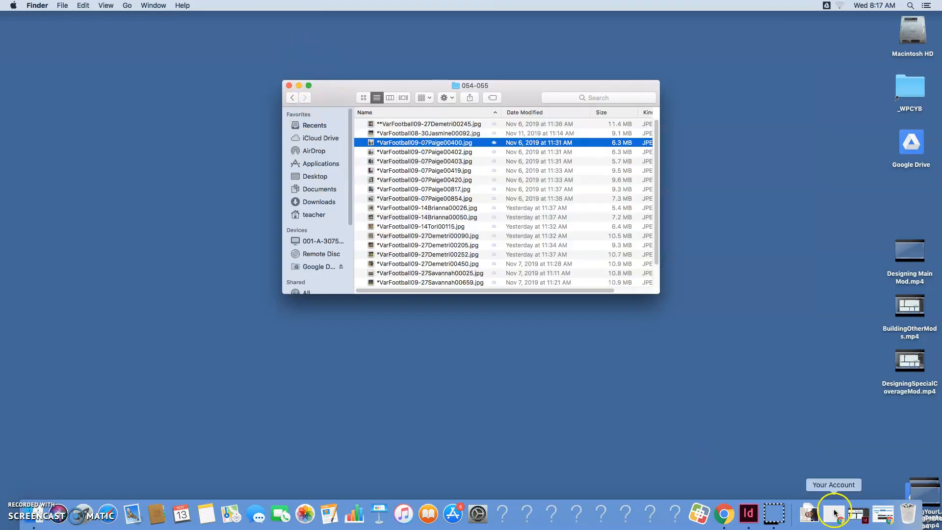
left_click(856, 513)
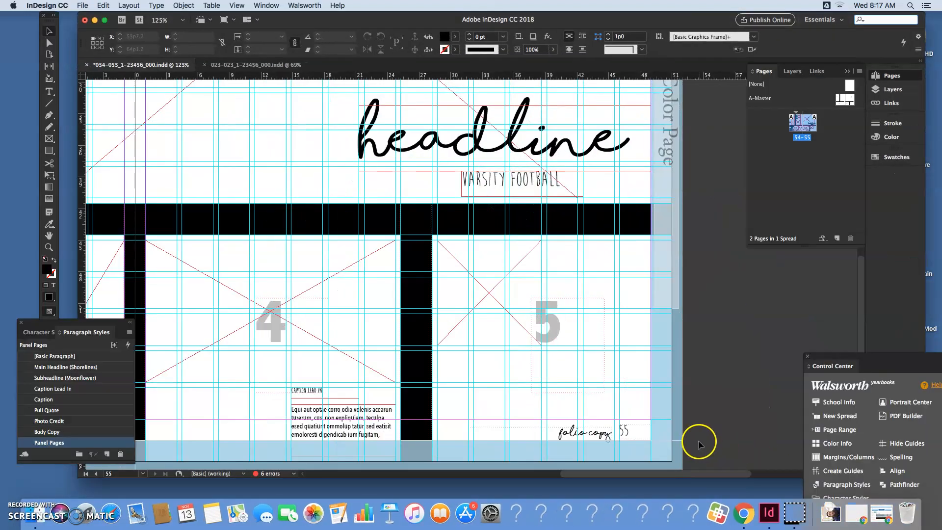
left_click(95, 20)
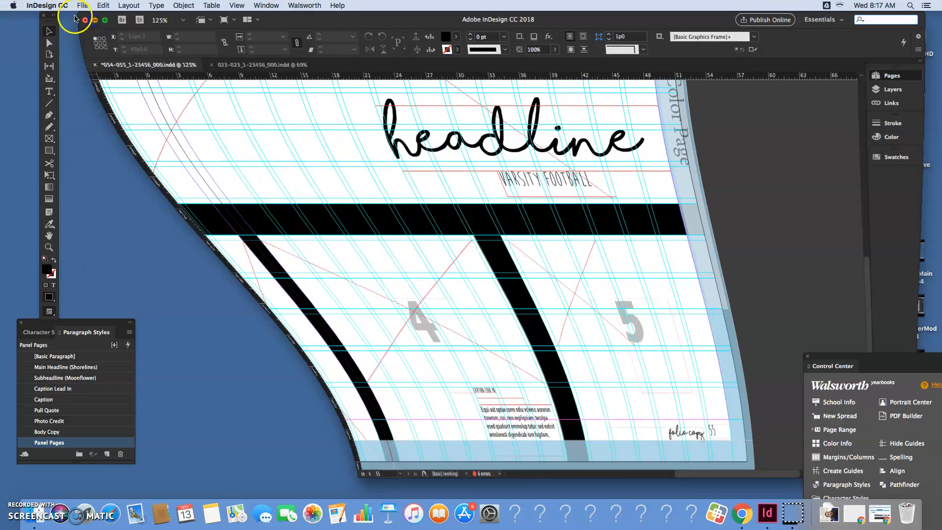
scroll(465, 181, "down", 3)
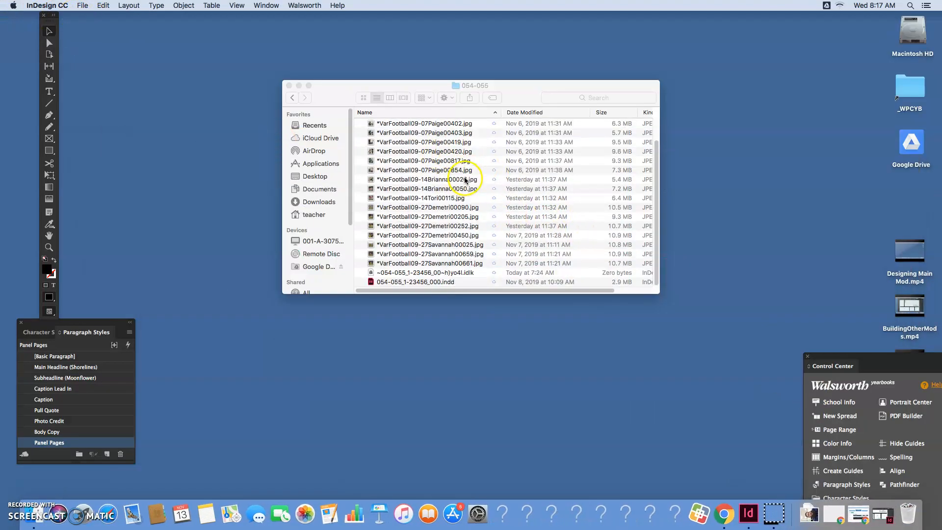
left_click(707, 230)
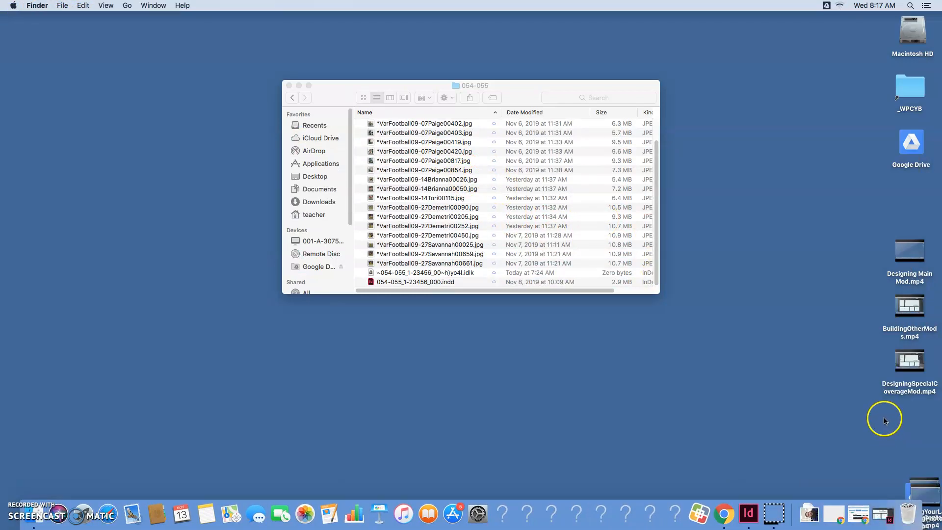
Copy IMG_3780.JPG from the downloads into the 054-055 folder and select the copy there
left_click(809, 512)
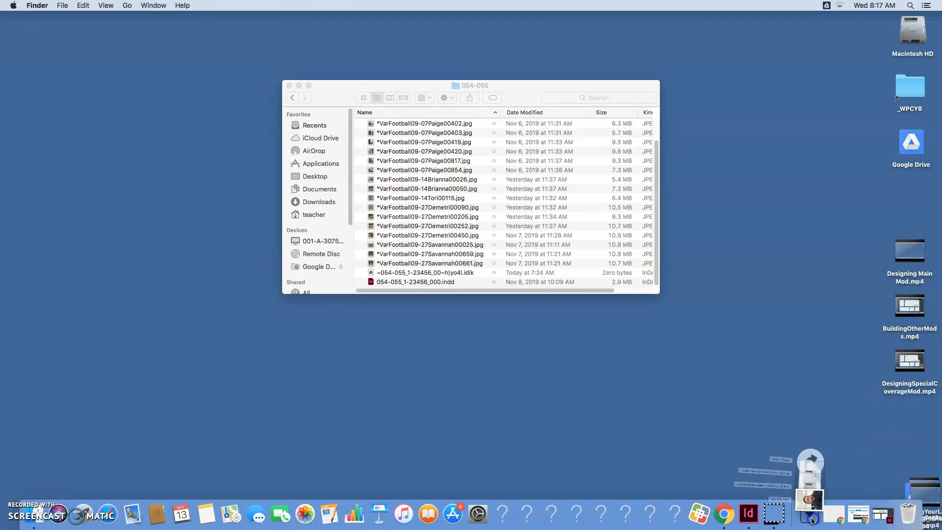
left_click_drag(816, 486, 443, 220)
scroll(645, 201, "up", 2)
scroll(485, 211, "down", 3)
left_click(413, 282)
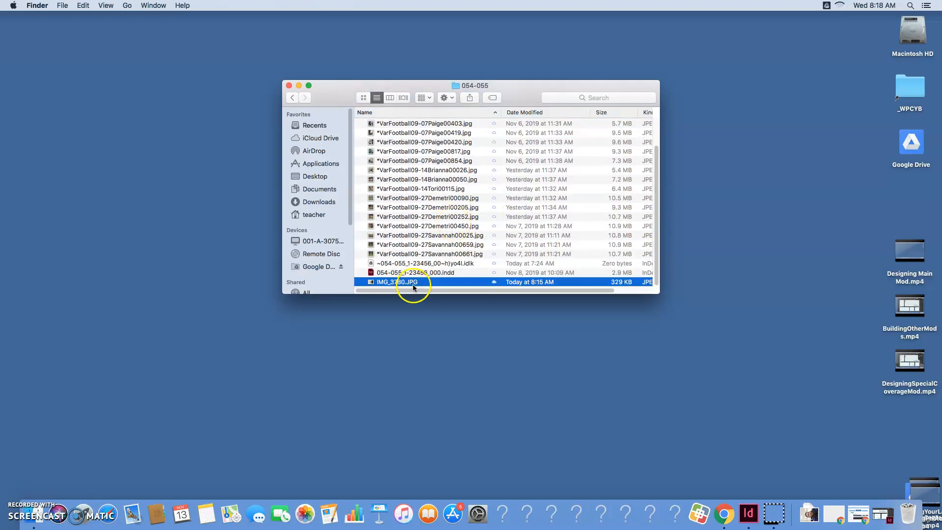
Launch Adobe Photoshop CC 2018
left_click(528, 393)
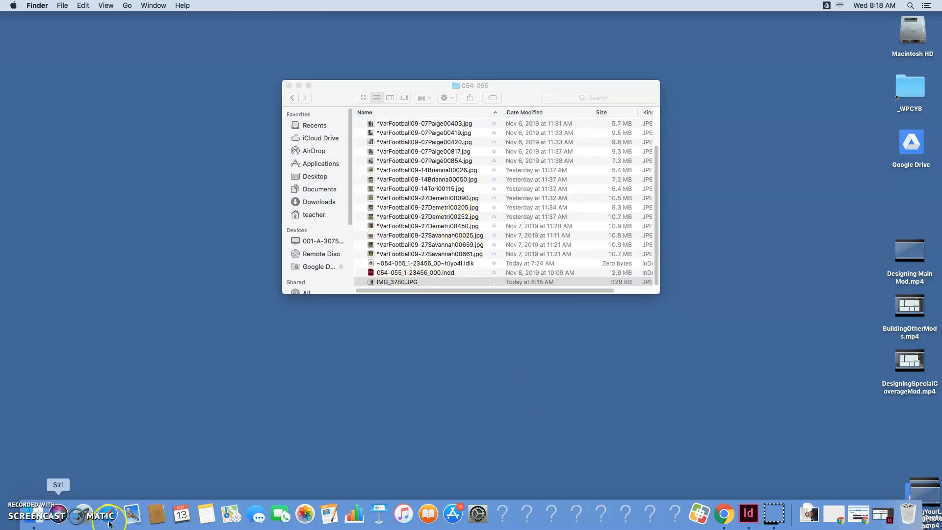
left_click(75, 519)
scroll(309, 346, "left", 2)
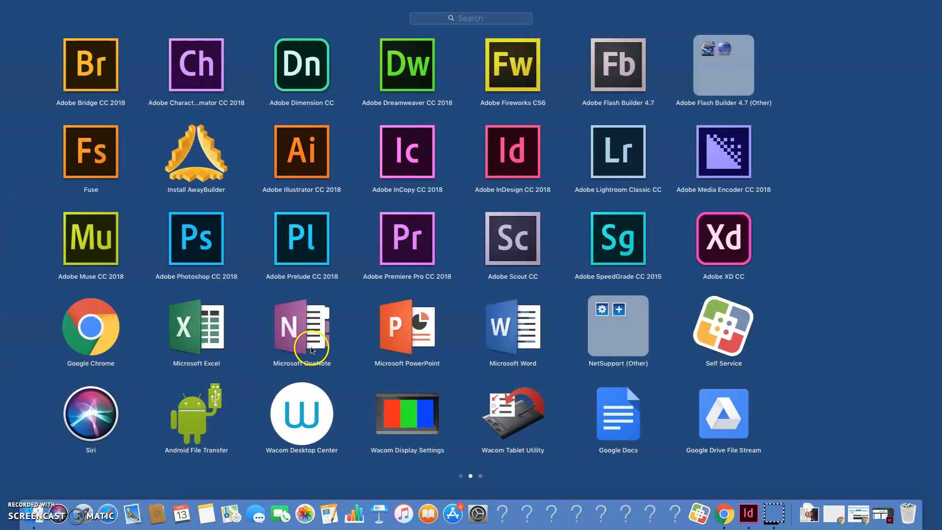
left_click(277, 243)
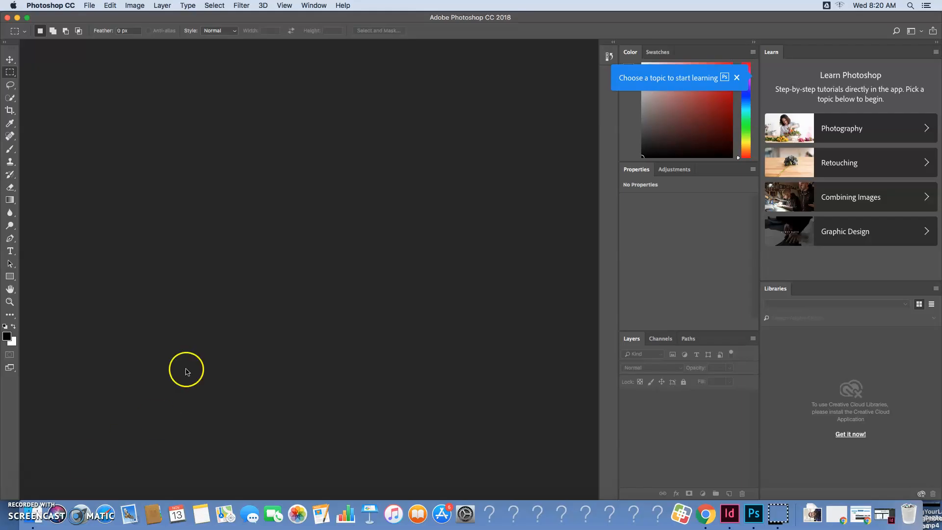
Create a new print document 2 inches wide by 2 inches high at 300 pixels/inch in RGB Color
left_click(90, 6)
left_click(96, 18)
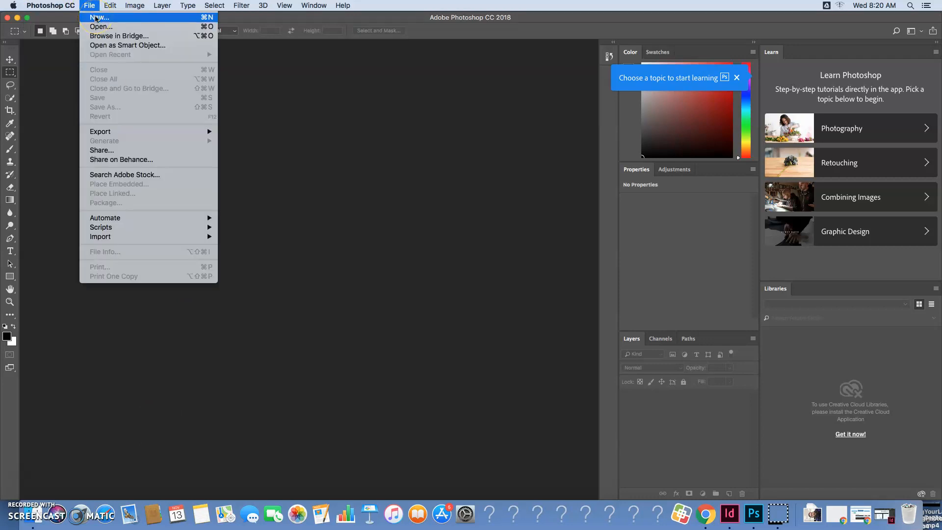
left_click(96, 18)
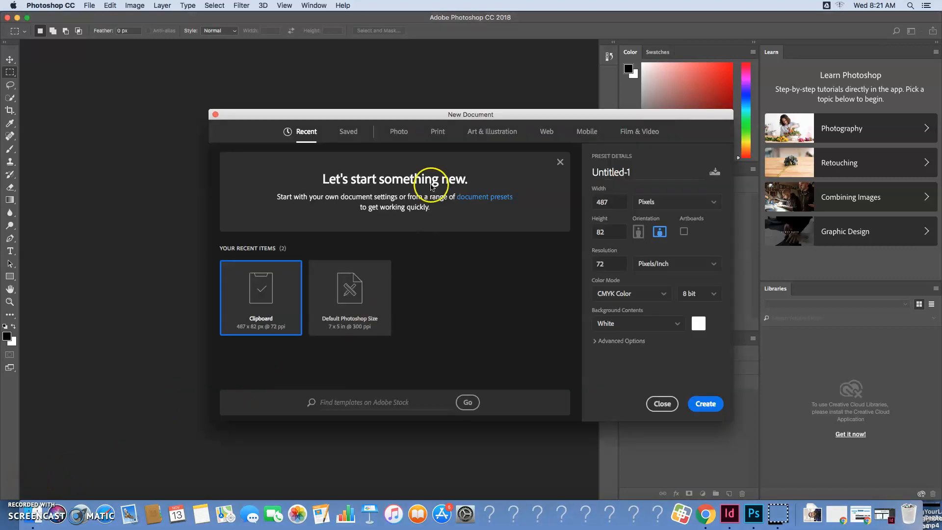
left_click(432, 132)
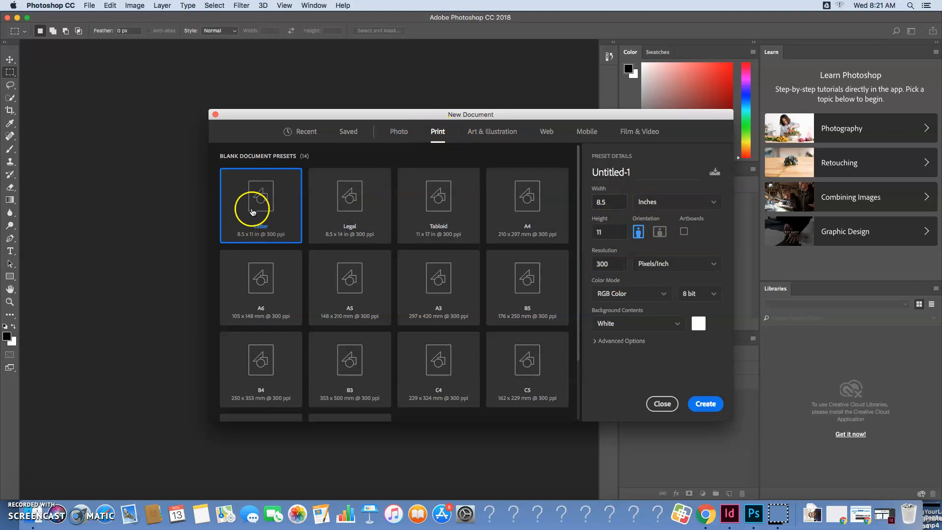
left_click(600, 202)
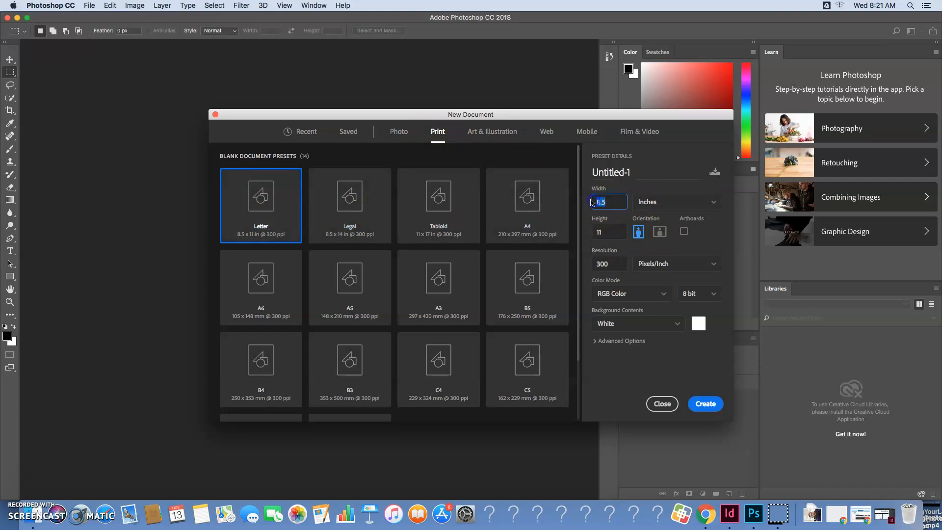
left_click(674, 202)
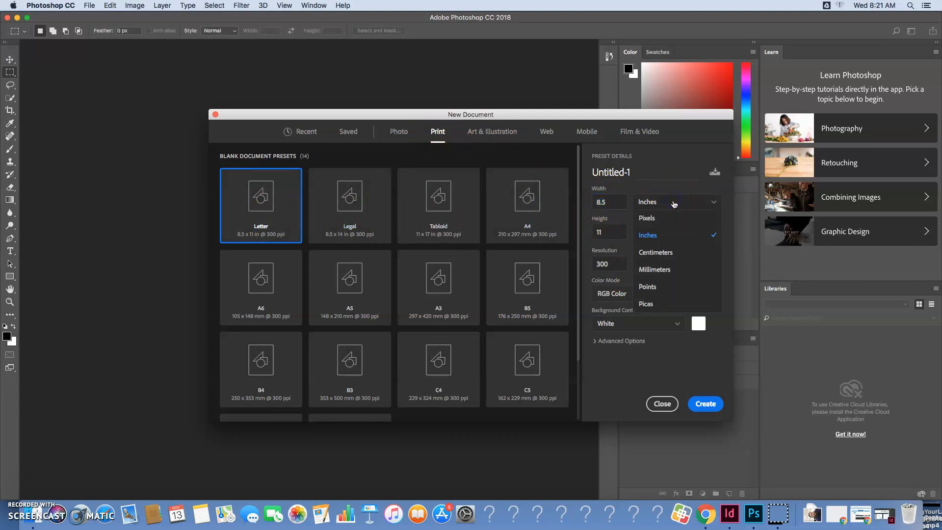
left_click(659, 234)
left_click(607, 204)
type("2")
left_click(608, 232)
type("2")
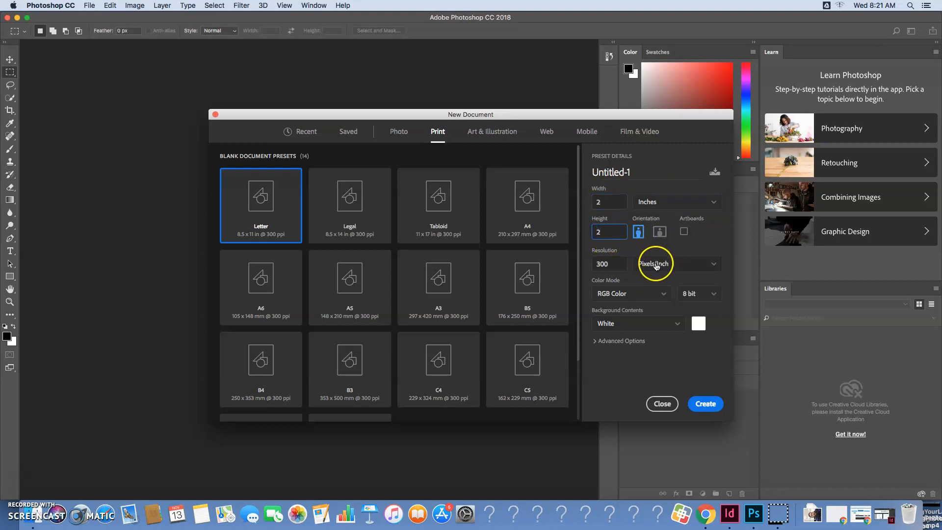
left_click(628, 246)
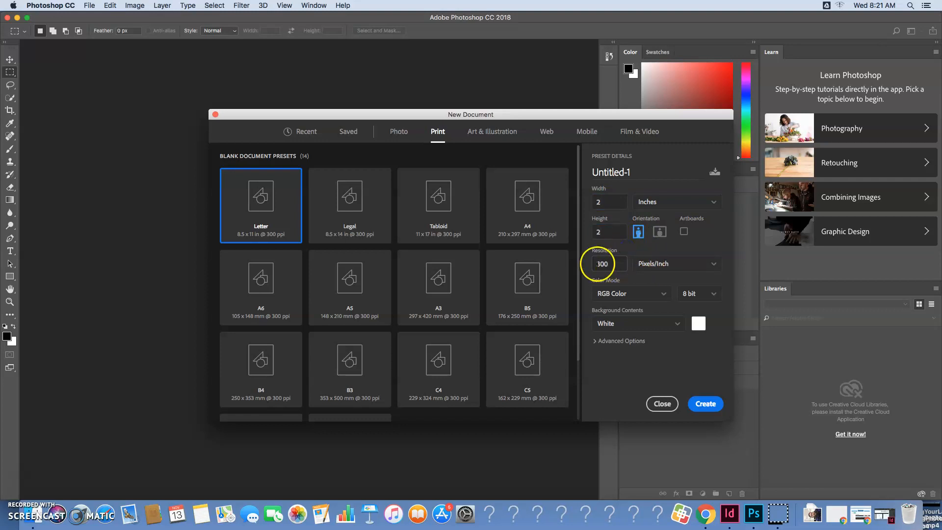
left_click(714, 405)
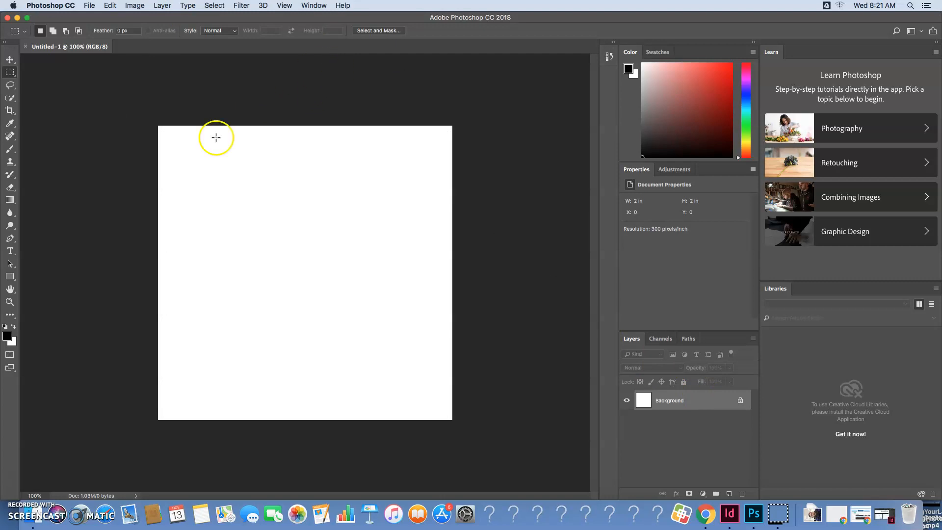
Add two new empty layers above the Background, keeping the default layer settings
left_click(163, 5)
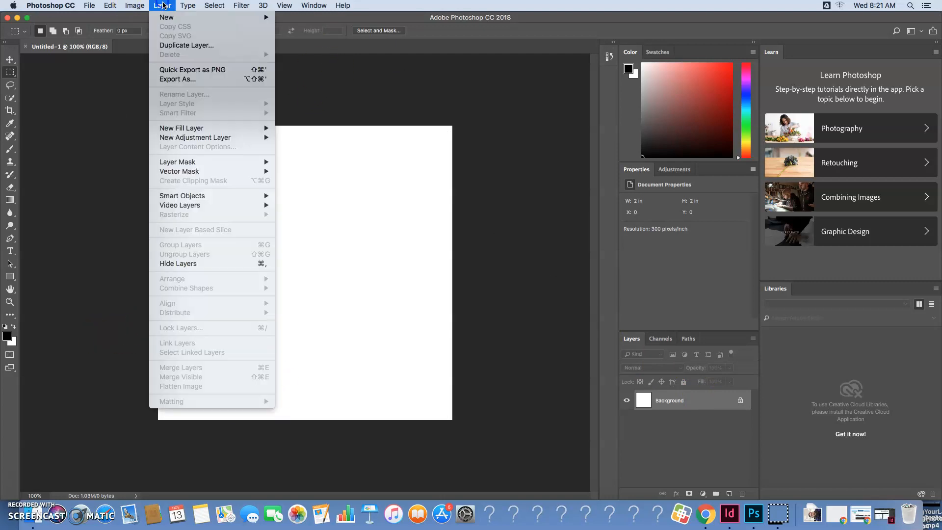
mouse_move(186, 17)
left_click(290, 17)
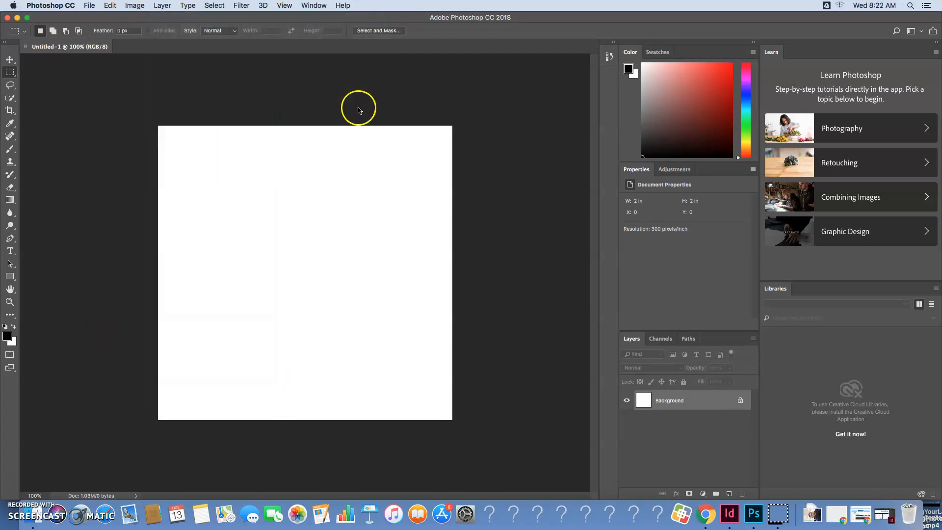
left_click(557, 218)
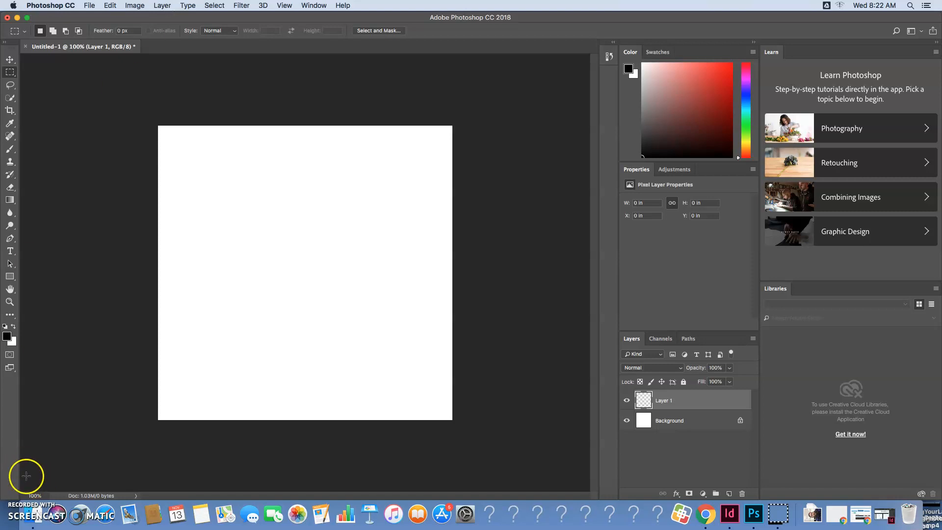
left_click(159, 5)
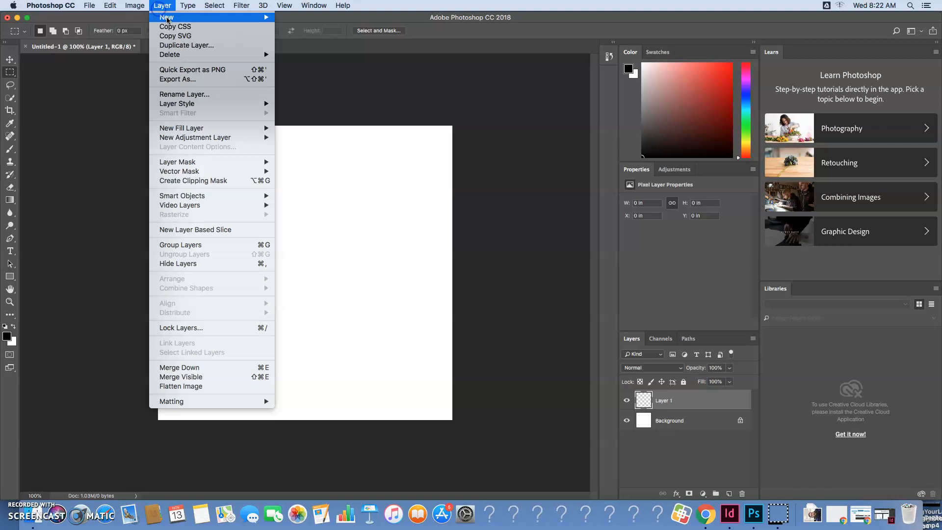
mouse_move(170, 18)
left_click(297, 21)
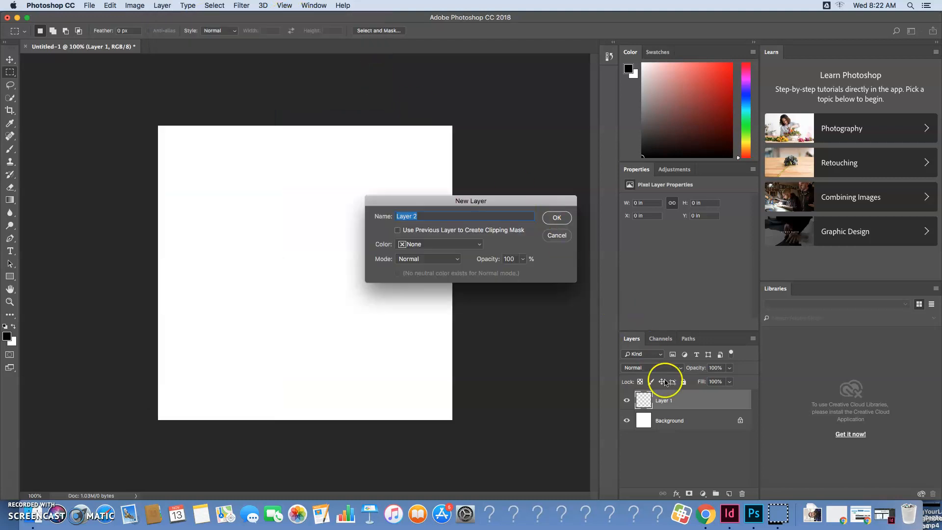
left_click(557, 217)
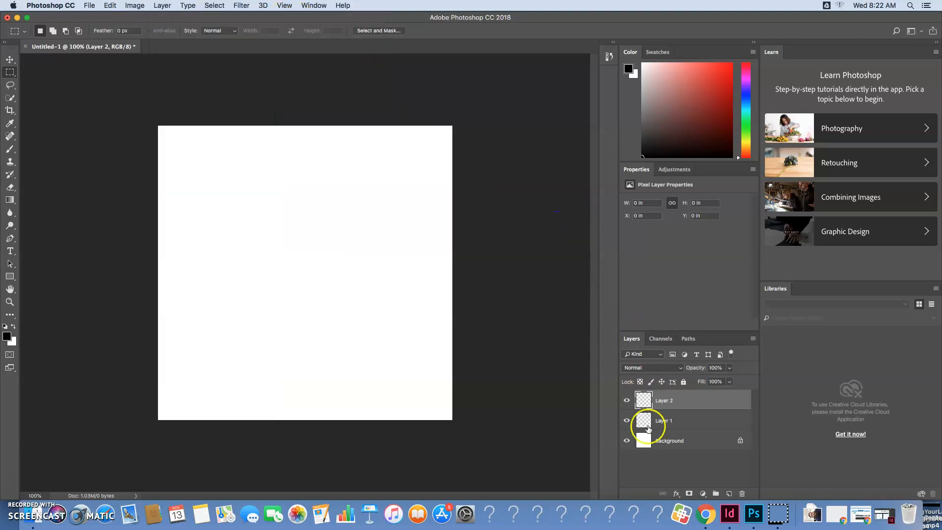
Unlock the white Background layer and delete it, leaving the two empty layers
left_click(740, 440)
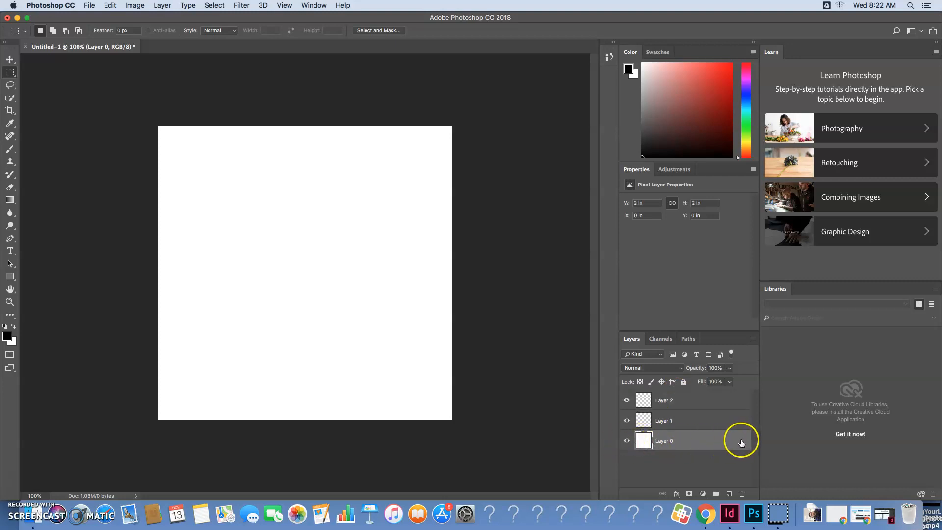
left_click_drag(643, 440, 742, 493)
left_click(644, 403)
left_click(645, 419)
left_click(663, 444)
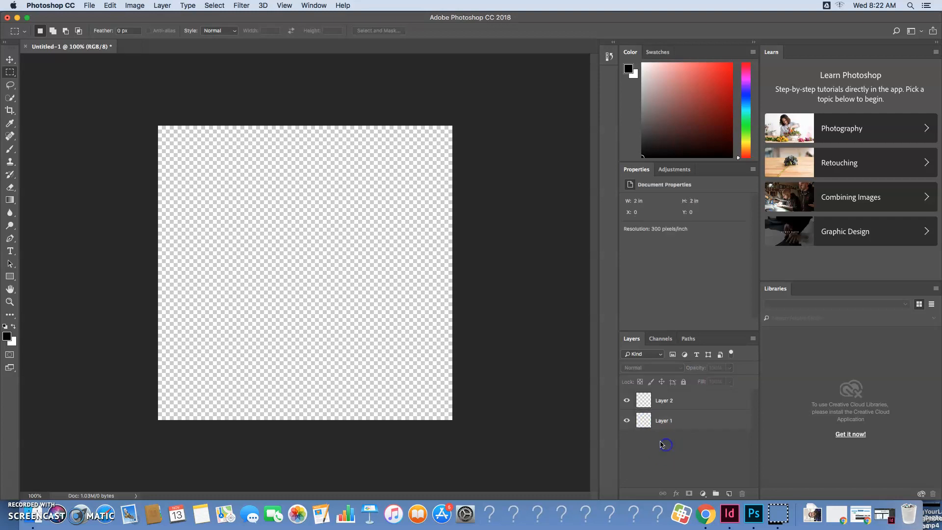
Start placing an embedded image on Layer 1 and browse Google Drive's Shared drives to HolmesJournalism, 2020 Yearbook, Yearbook Pages, 01 BLUE DEADLINE, 054-055
left_click(648, 425)
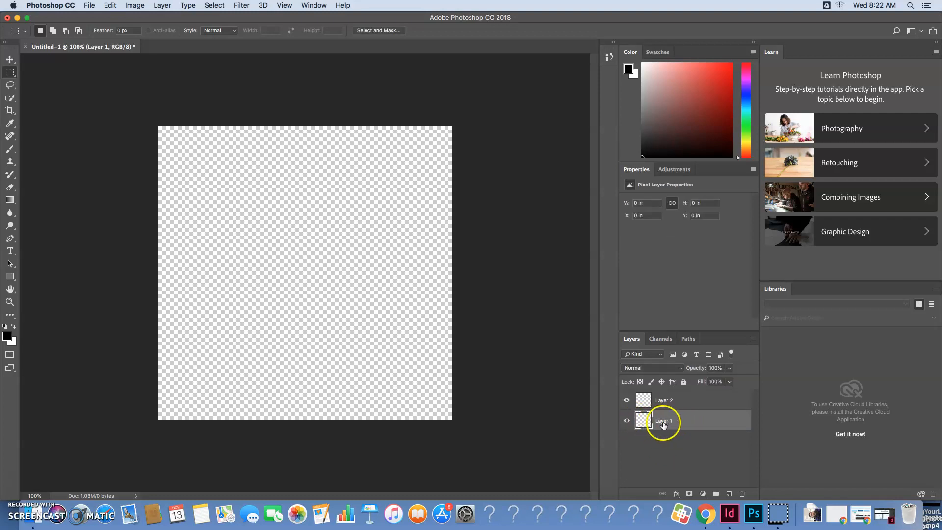
left_click(91, 7)
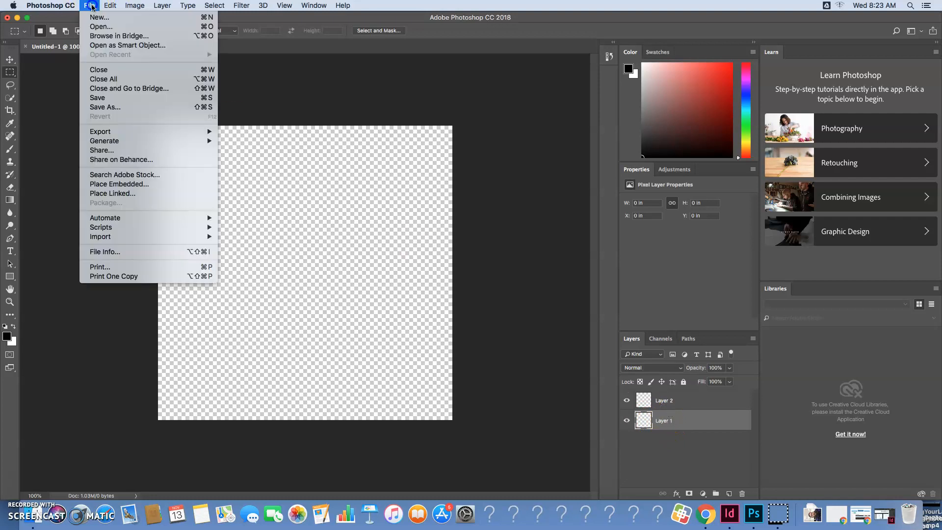
left_click(113, 185)
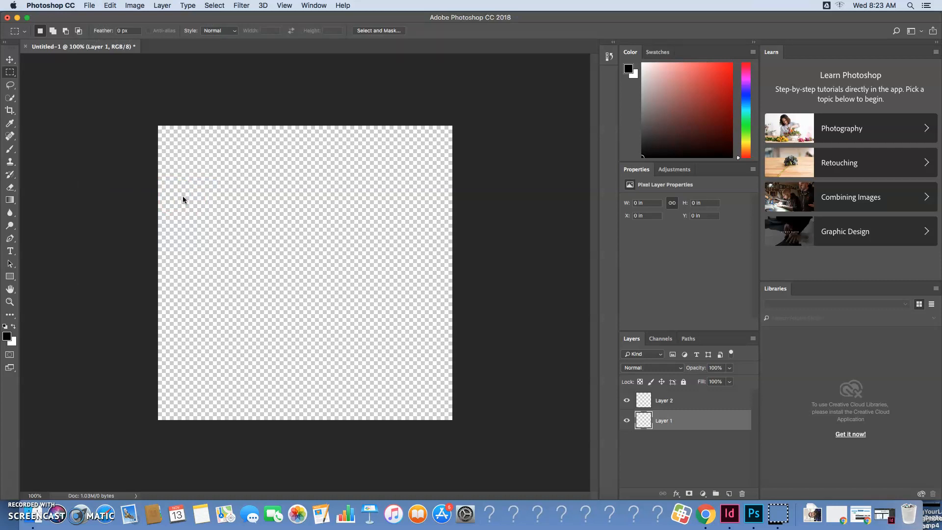
left_click(352, 172)
left_click(333, 243)
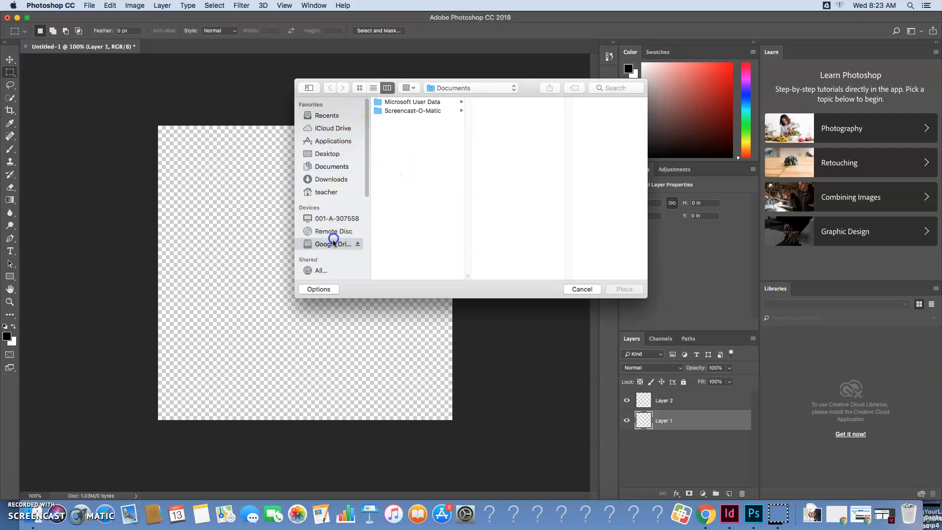
left_click(423, 111)
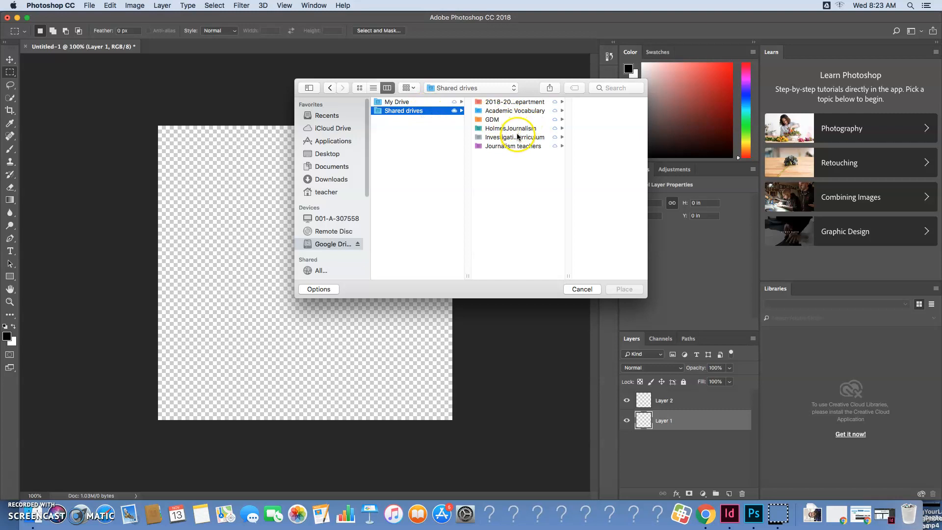
left_click(515, 129)
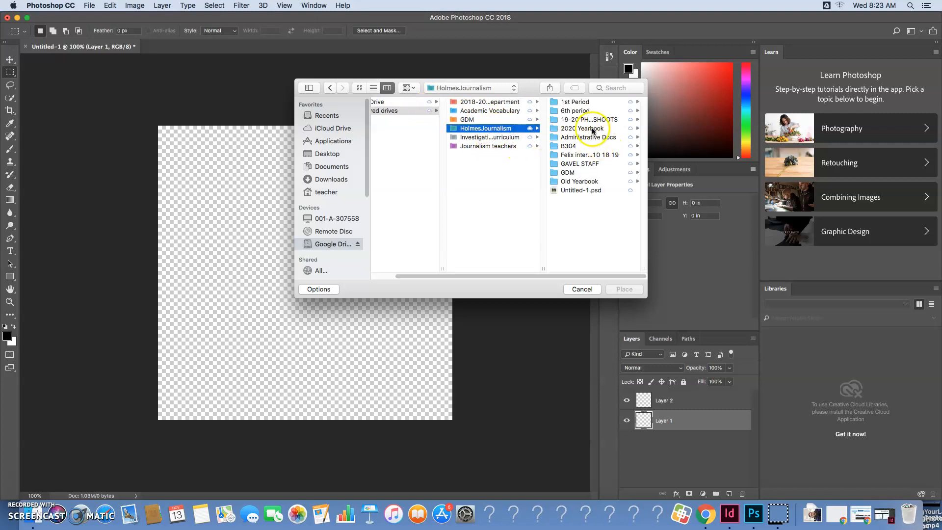
left_click(592, 129)
left_click(591, 129)
left_click(584, 101)
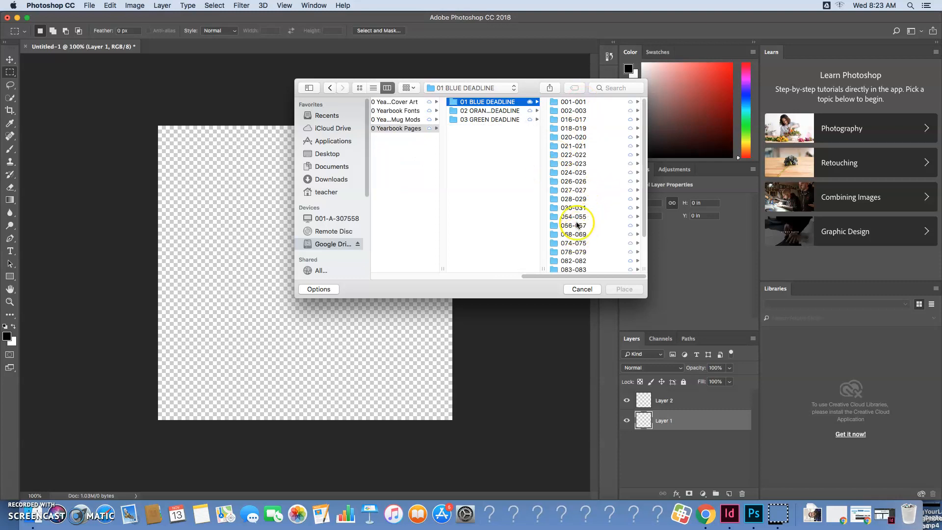
left_click(574, 216)
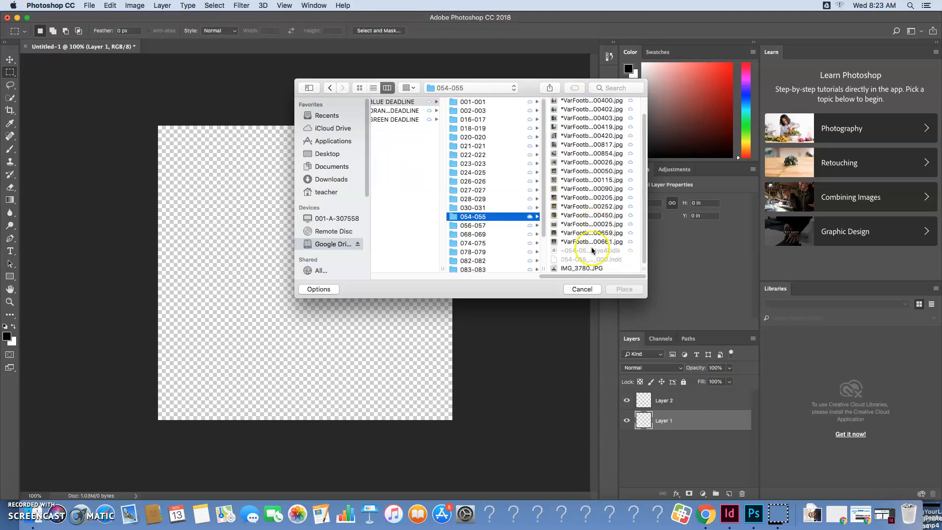
Place IMG_3780.JPG from the 054-055 folder into the document as an embedded image
left_click(592, 268)
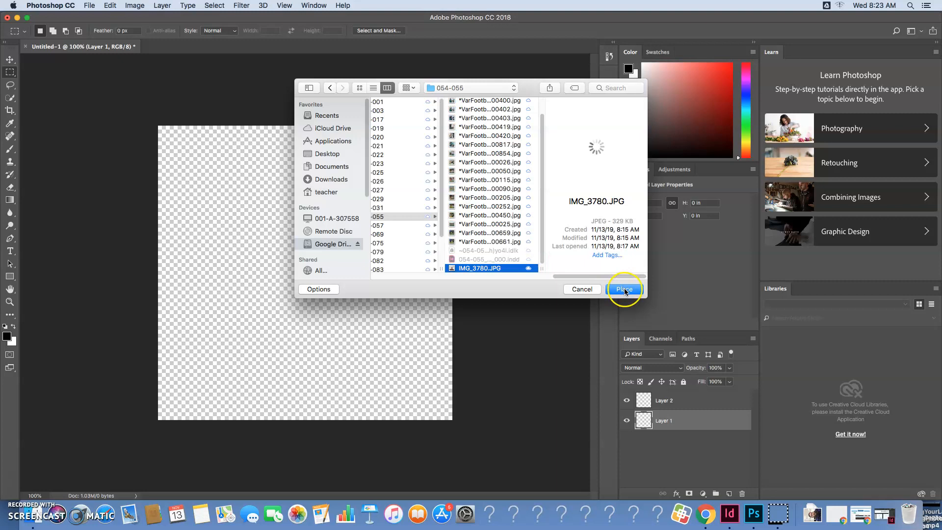
left_click(624, 289)
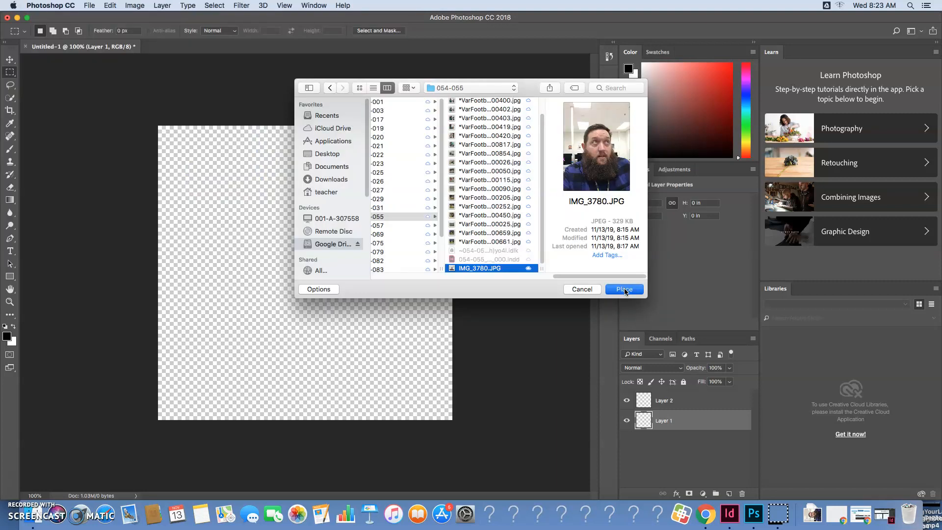
left_click(624, 289)
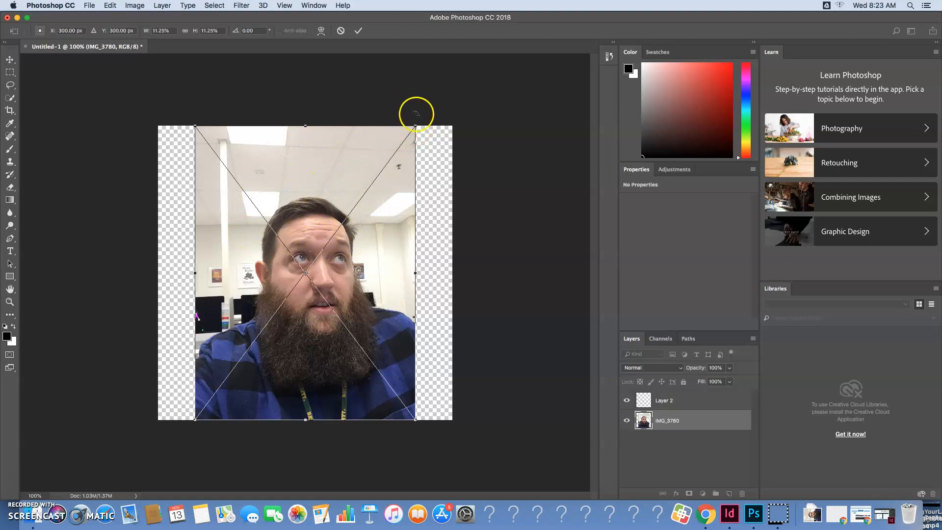
Enlarge the placed photo proportionally to about 15% so it spans the canvas width, and lower its layer opacity to 93%
left_click_drag(416, 126, 483, 53)
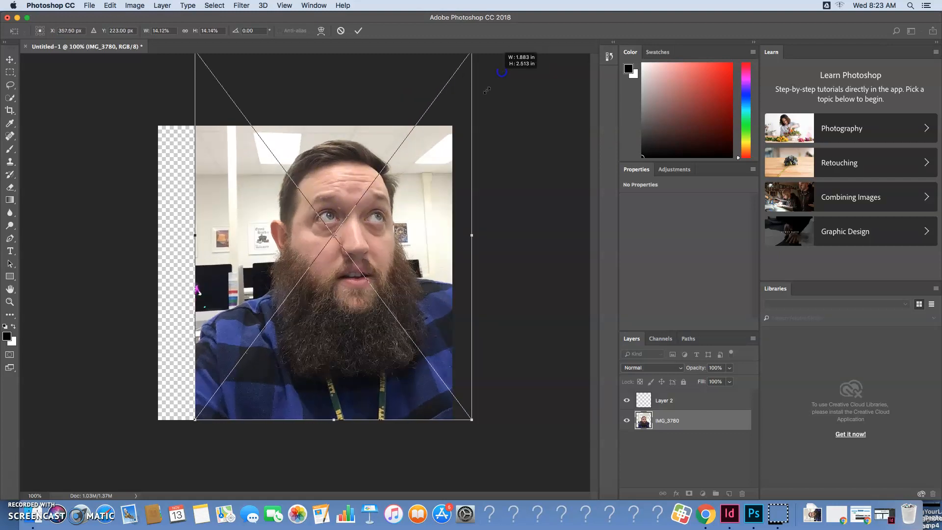
left_click_drag(344, 315, 308, 314)
left_click_drag(434, 420, 457, 441)
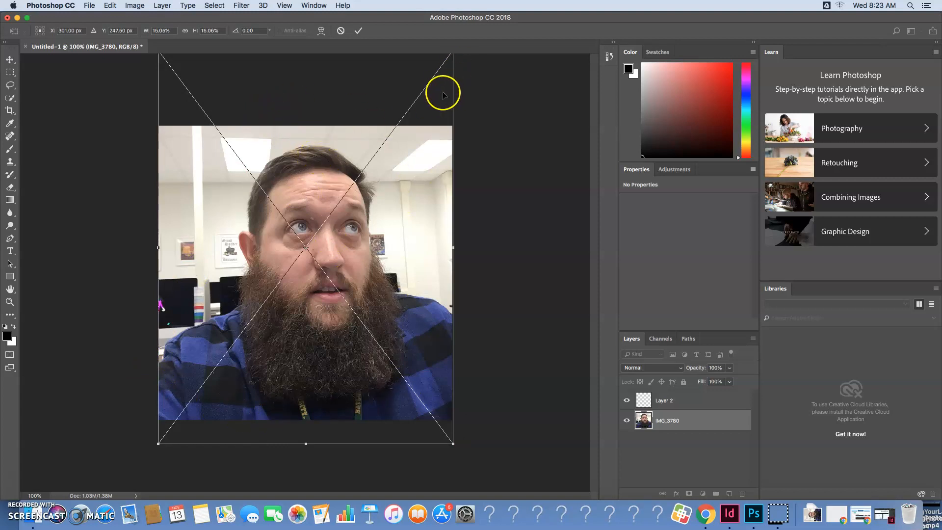
key("Return")
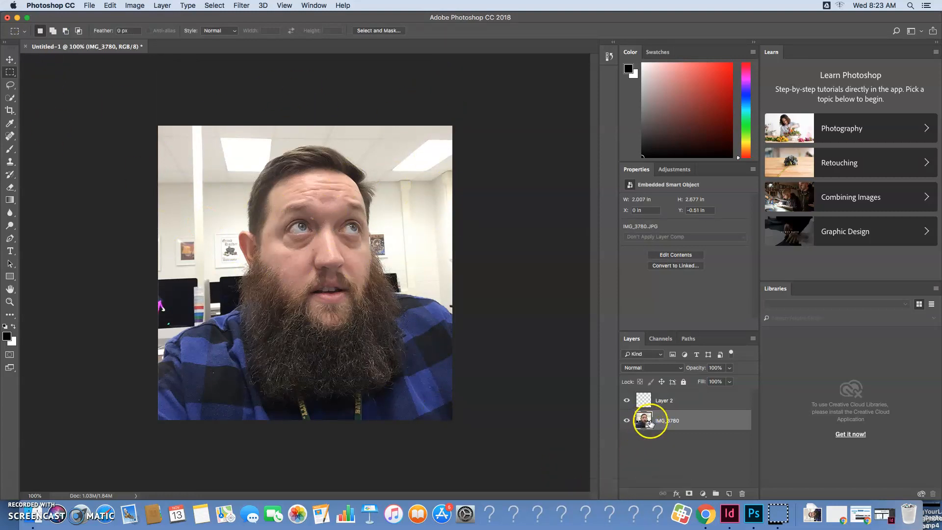
left_click(729, 368)
left_click_drag(727, 381, 726, 381)
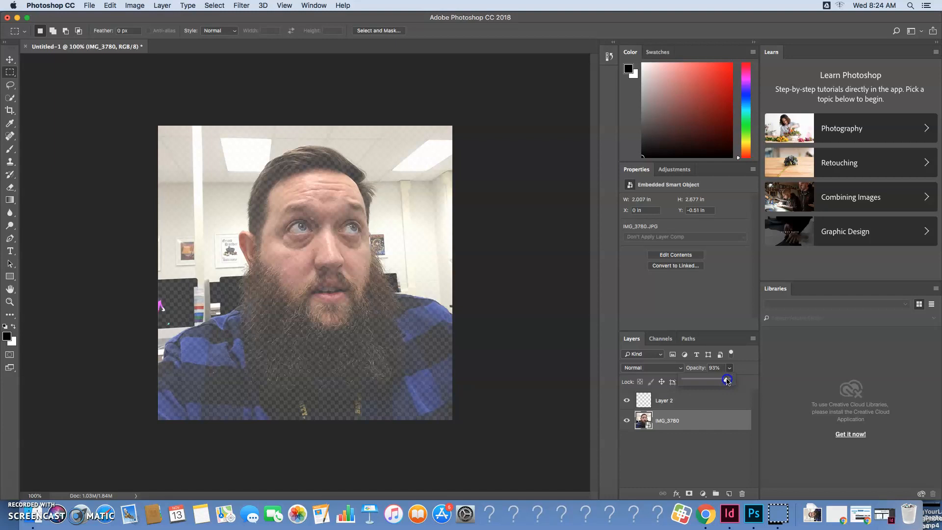
Select Layer 2 and set up the Brush tool with a size of 3 px
left_click(650, 400)
left_click(656, 402)
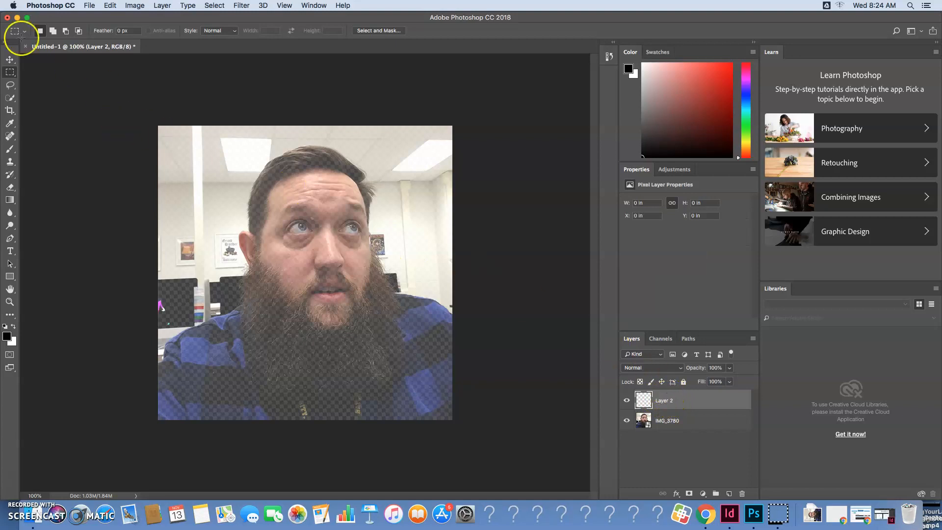
left_click(15, 154)
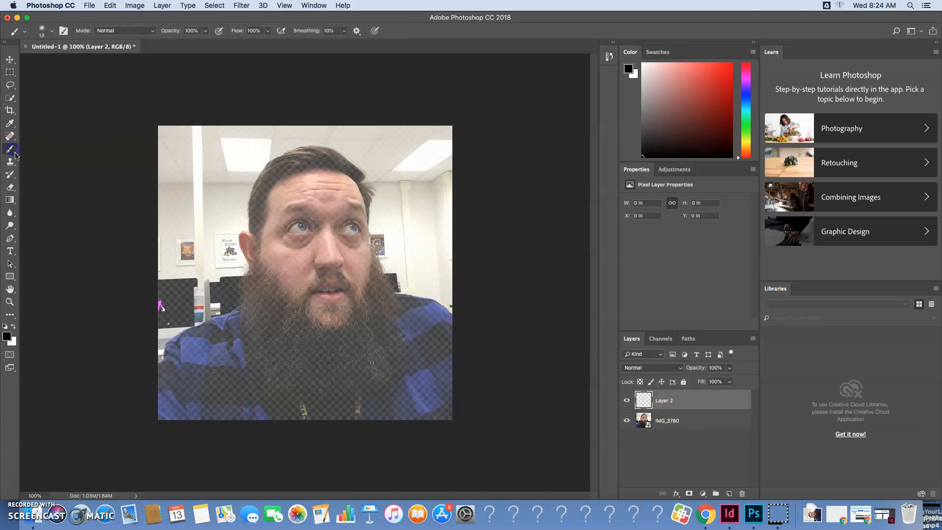
mouse_move(10, 149)
left_mouse_down()
mouse_move(47, 162)
mouse_move(46, 151)
left_mouse_up()
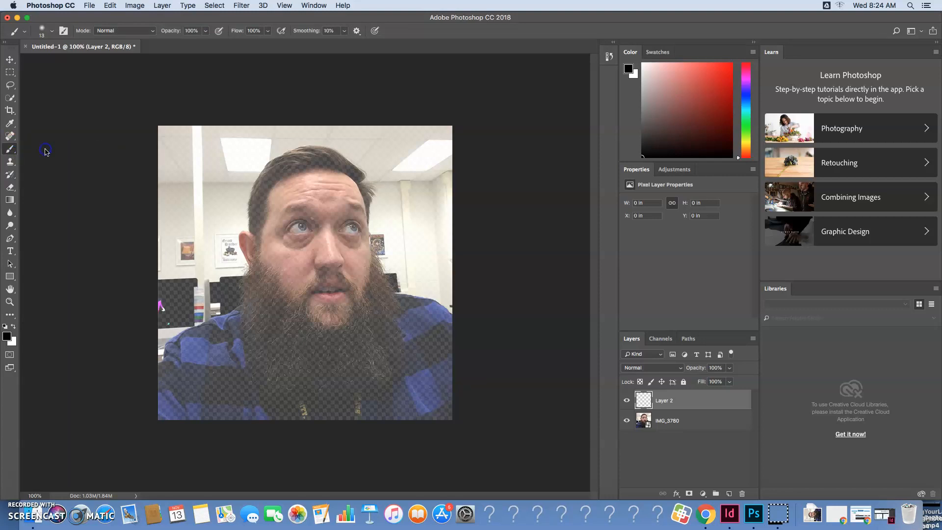
left_click(54, 32)
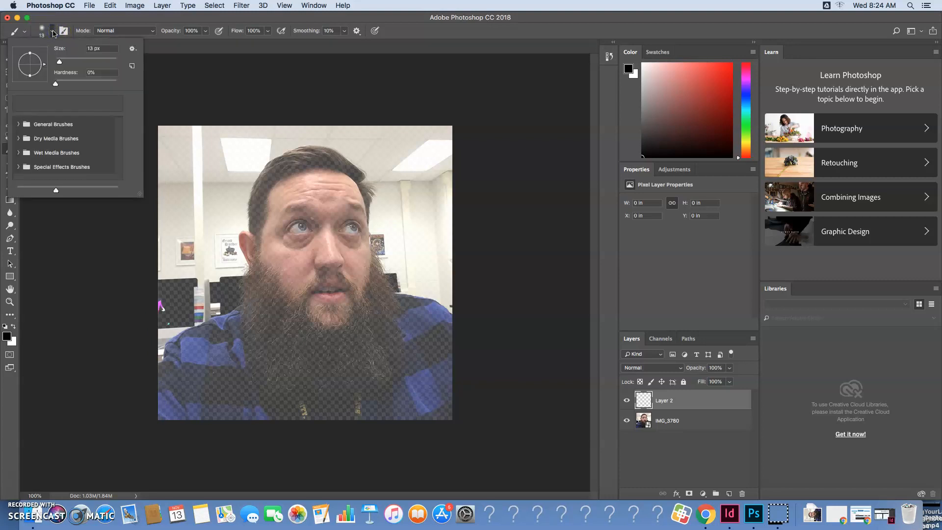
left_click(93, 49)
double_click(88, 48)
type("3")
key("Return")
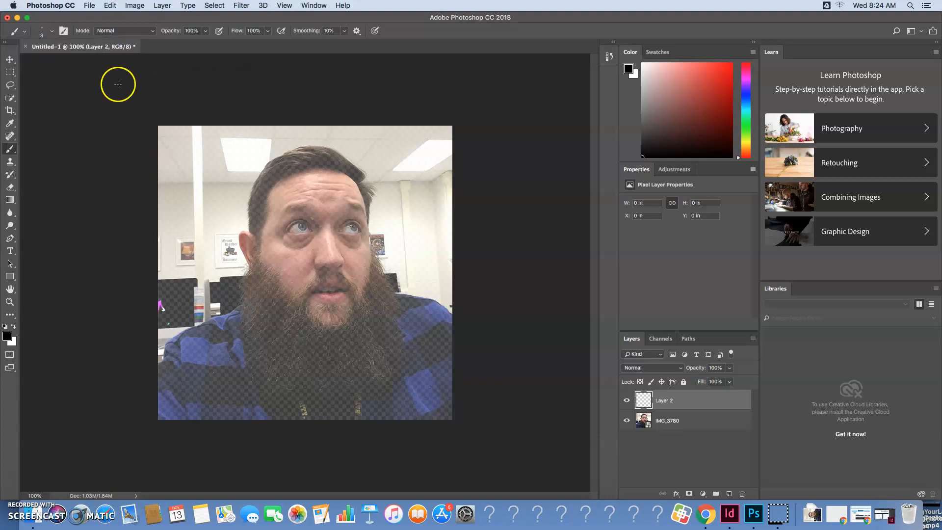
Set both the background and foreground colours to black for tracing
left_click(636, 75)
left_click(642, 155)
left_click(630, 70)
left_click(643, 158)
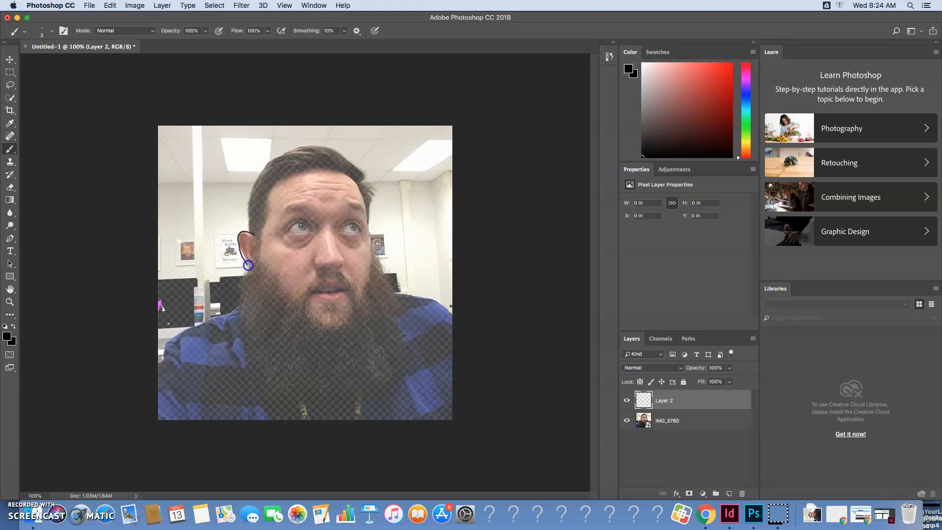
Erase the lower part of the traced ear outline, and step back through the history to undo the erasing and the ear strokes
left_click(10, 186)
left_click(240, 248)
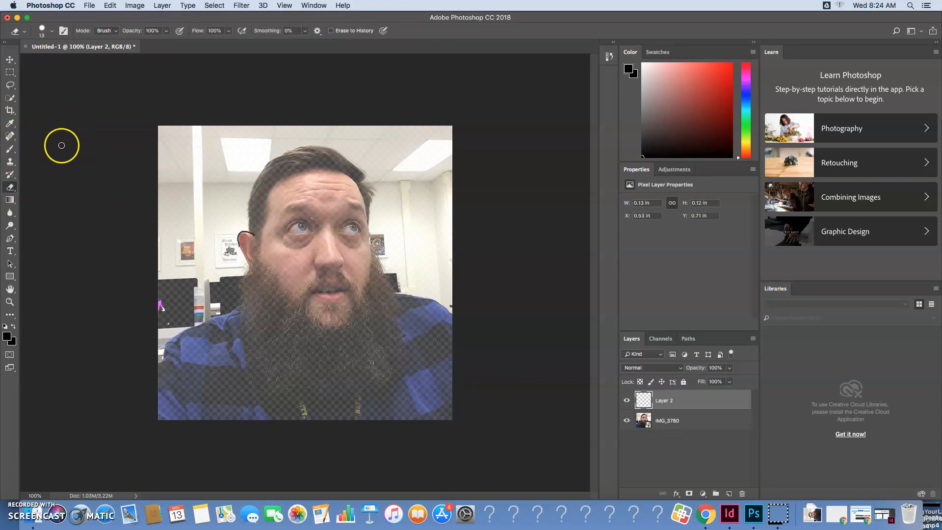
key("super+z")
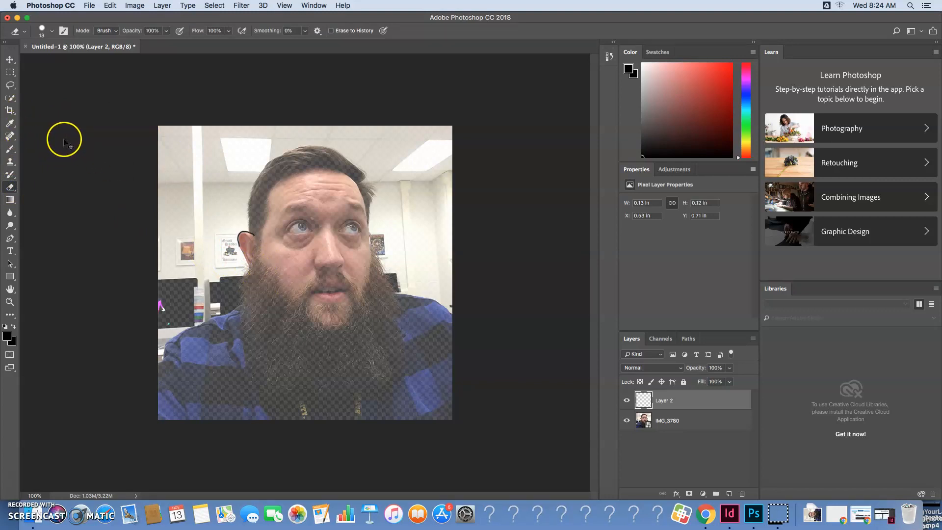
left_click(120, 4)
left_click(121, 36)
left_click(110, 6)
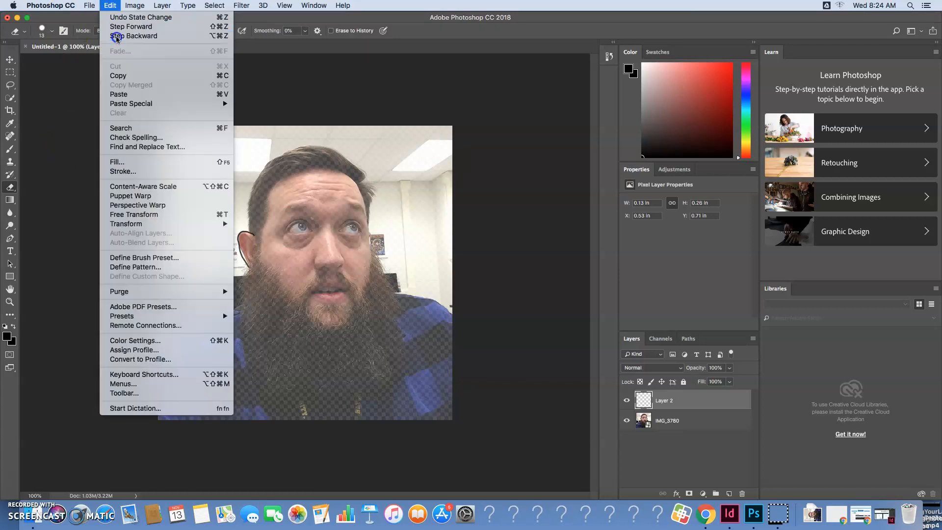
left_click(120, 36)
Trace the ear's outer edge and the nearer eye on Layer 2 with the brush, and try the Eraser on the ear line
left_click(11, 149)
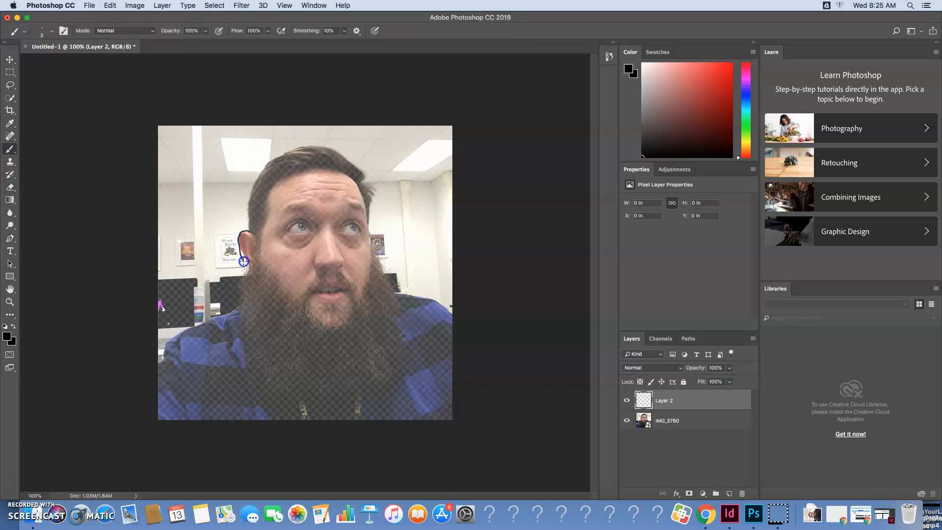
left_click_drag(250, 269, 249, 270)
left_click_drag(288, 231, 289, 229)
left_click_drag(288, 231, 289, 230)
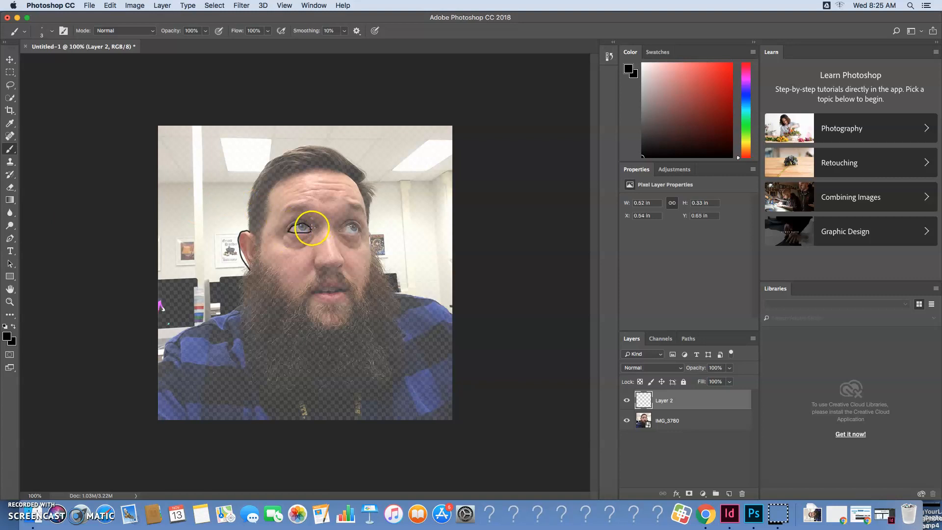
key("super+z")
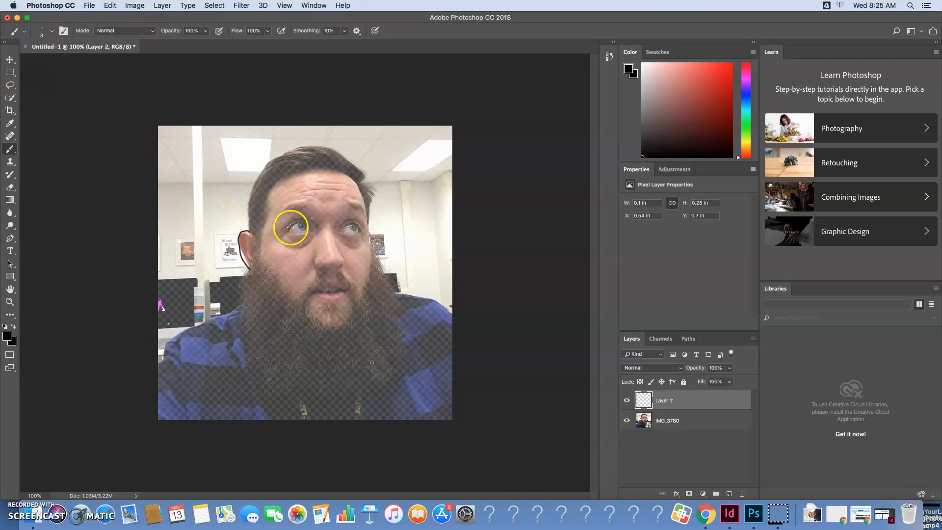
left_click_drag(289, 228, 293, 227)
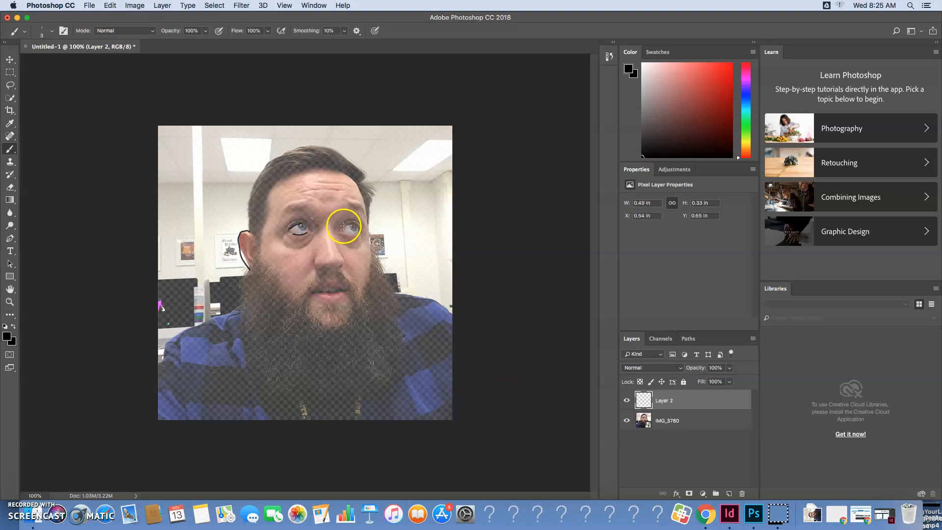
left_click(10, 187)
left_click_drag(241, 254, 241, 253)
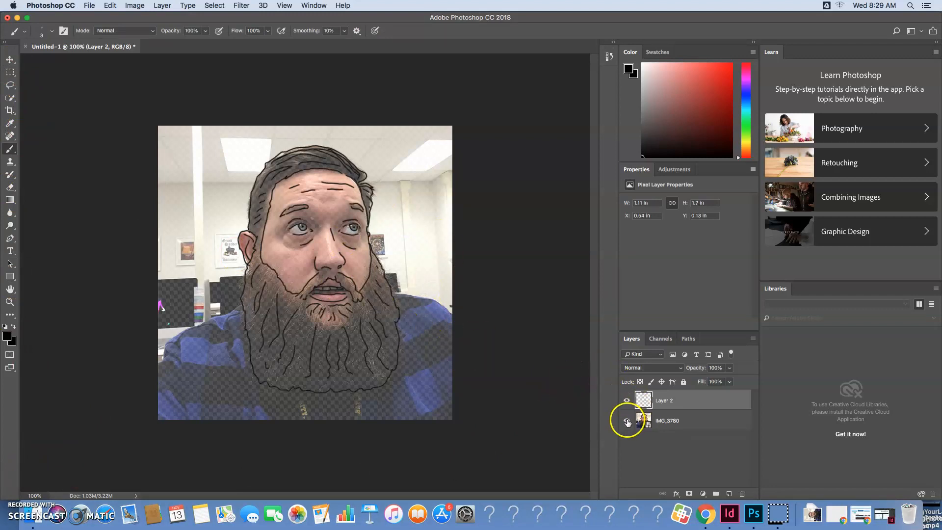
Toggle the visibility of the IMG_3780 photo layer to check the traced line drawing on its own
left_click(627, 420)
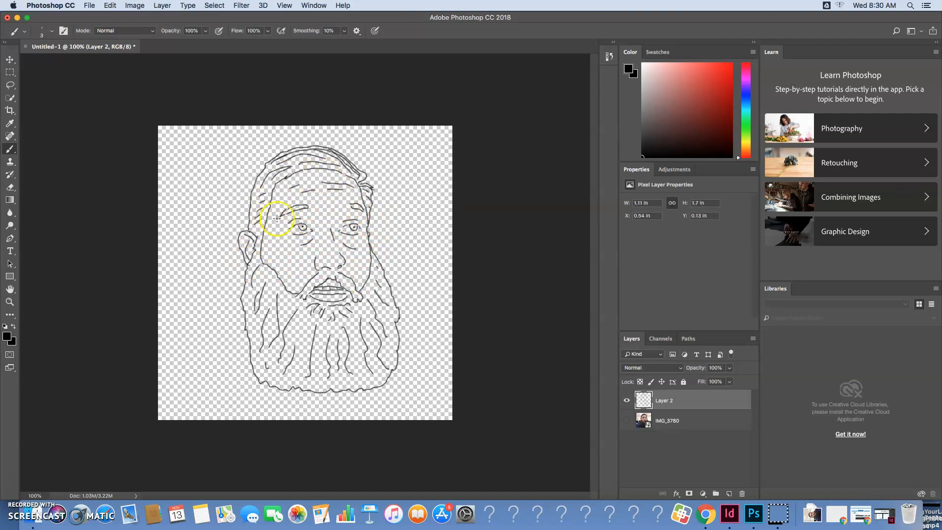
left_click(627, 421)
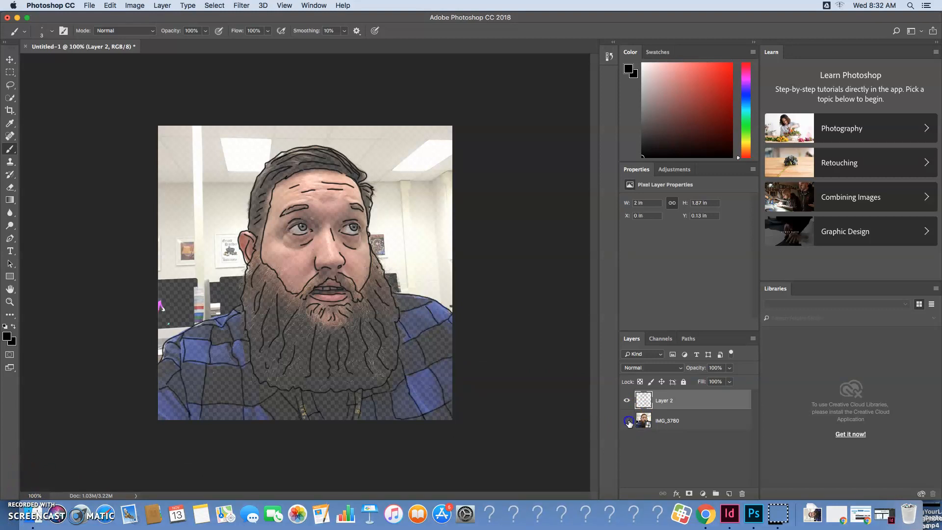
left_click(627, 421)
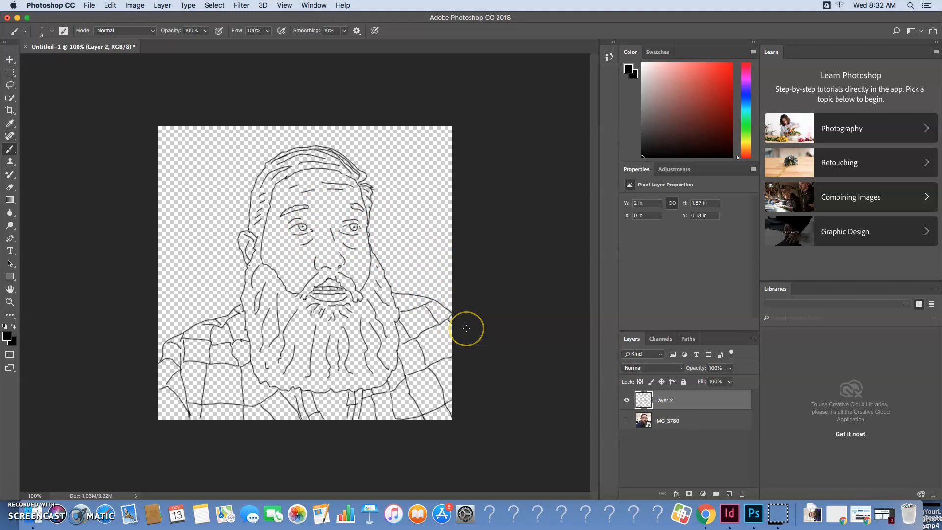
Create a new normal layer at 100% opacity and place it between Layer 2 and IMG_3780
left_click(156, 6)
mouse_move(221, 18)
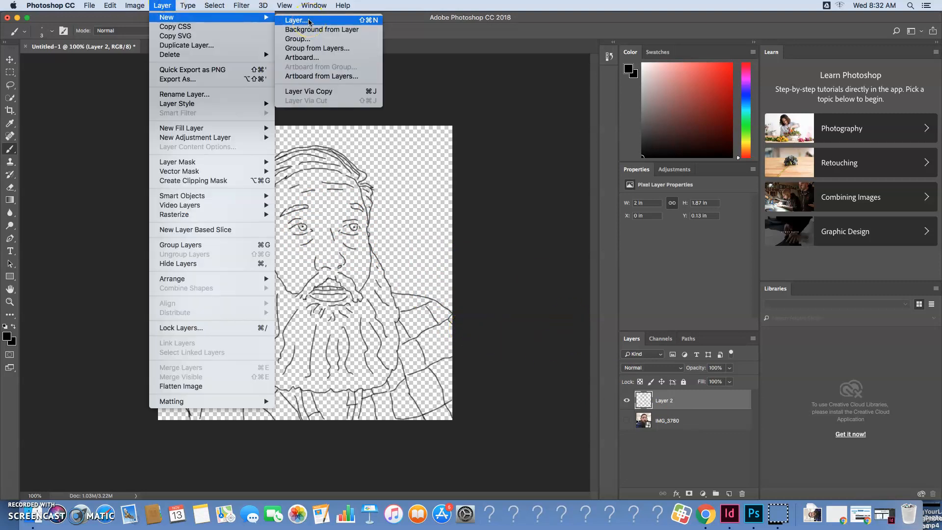
left_click(309, 21)
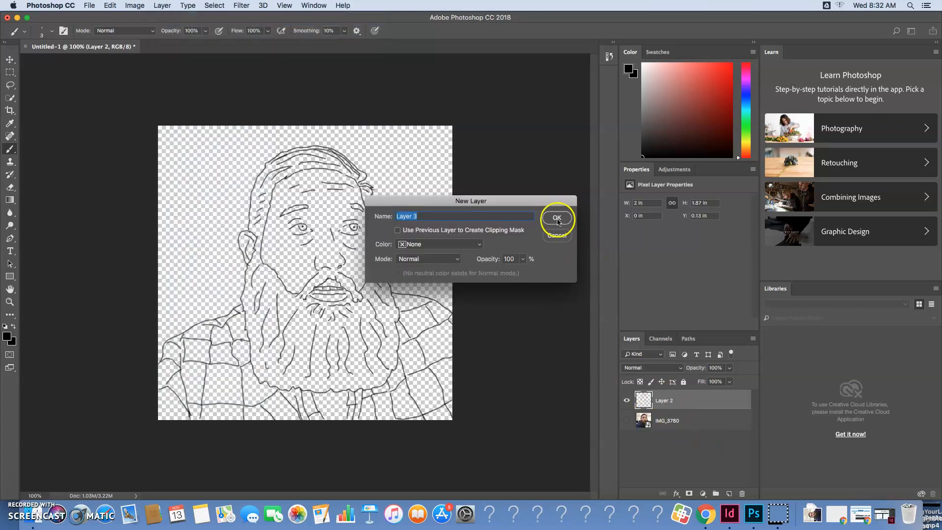
left_click(557, 217)
left_click_drag(645, 398, 650, 432)
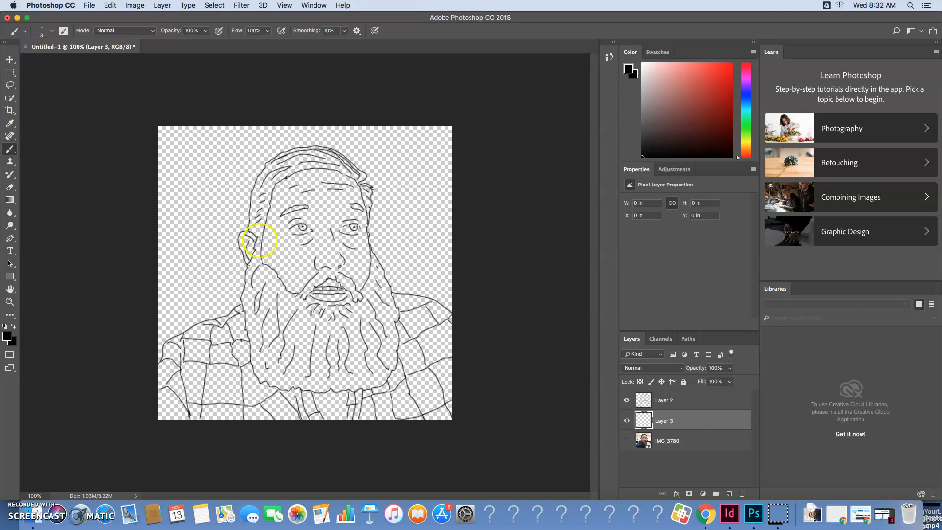
Show the IMG_3780 photo layer again and set the brush size to 15 px
left_click(627, 441)
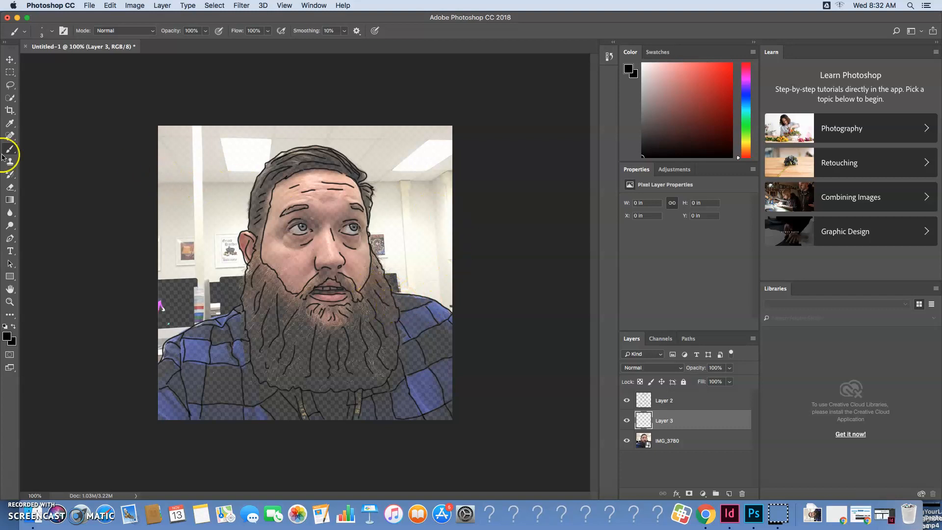
left_click(51, 31)
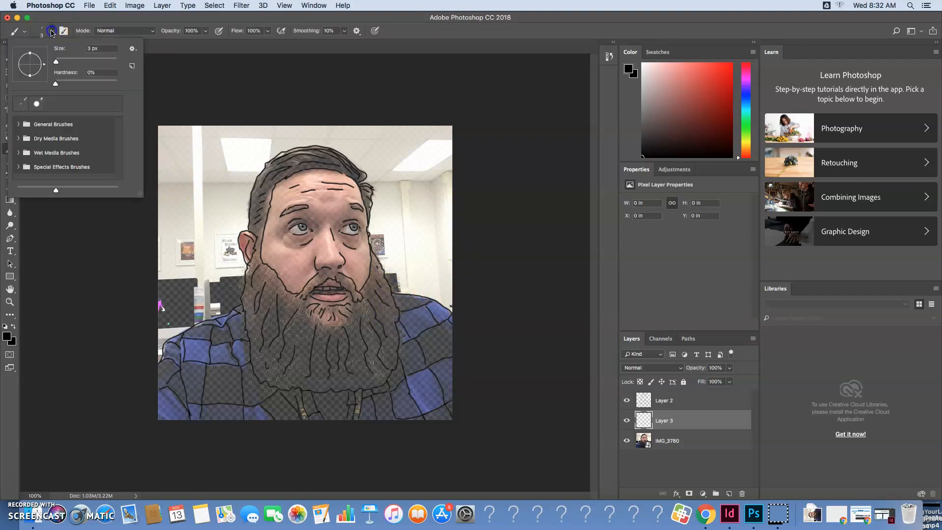
left_click(64, 60)
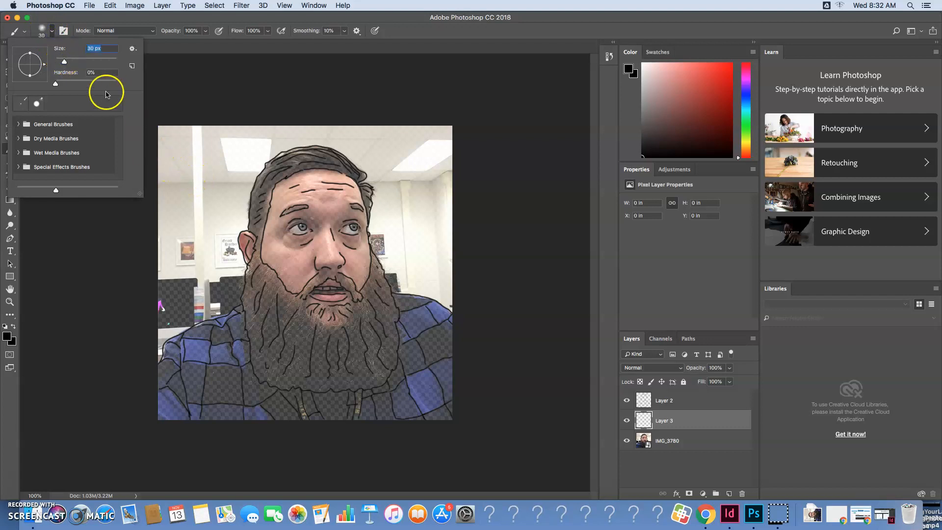
left_click_drag(63, 60, 61, 61)
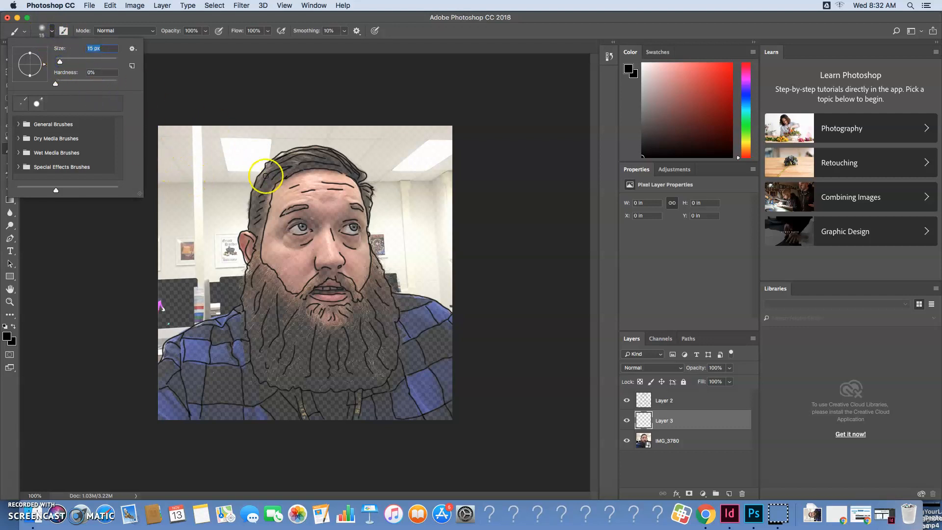
left_click(54, 220)
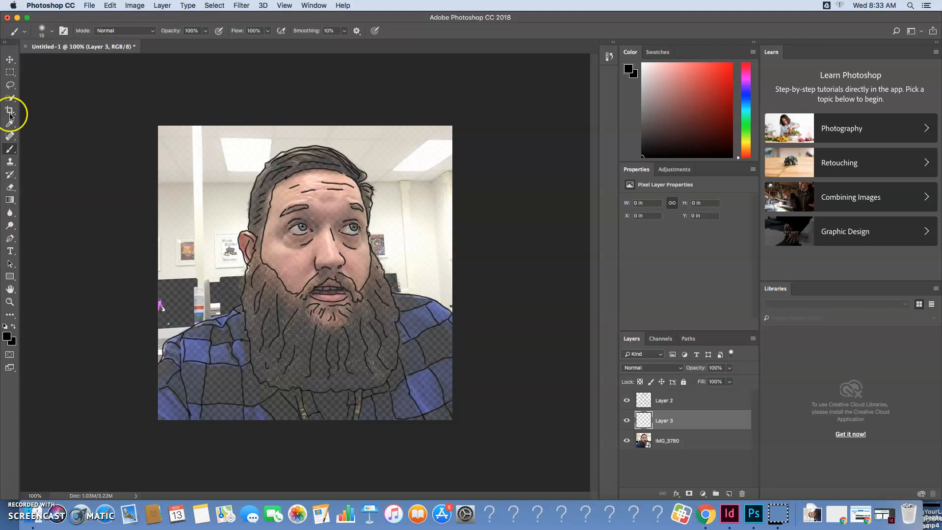
Sample skin tones from the cheek and temple in the photo with the Eyedropper for the foreground colour
left_click(10, 124)
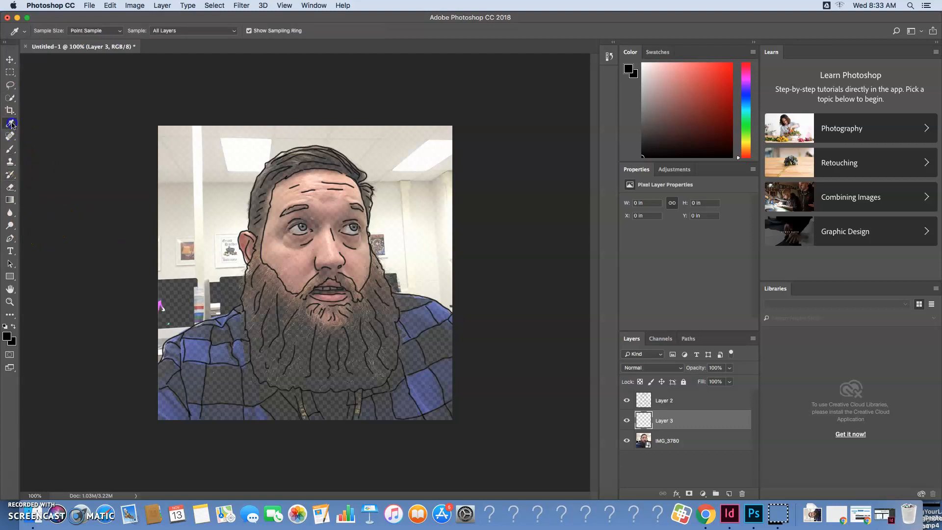
left_click(44, 123)
left_click(290, 253)
left_click(282, 260)
left_click(273, 220)
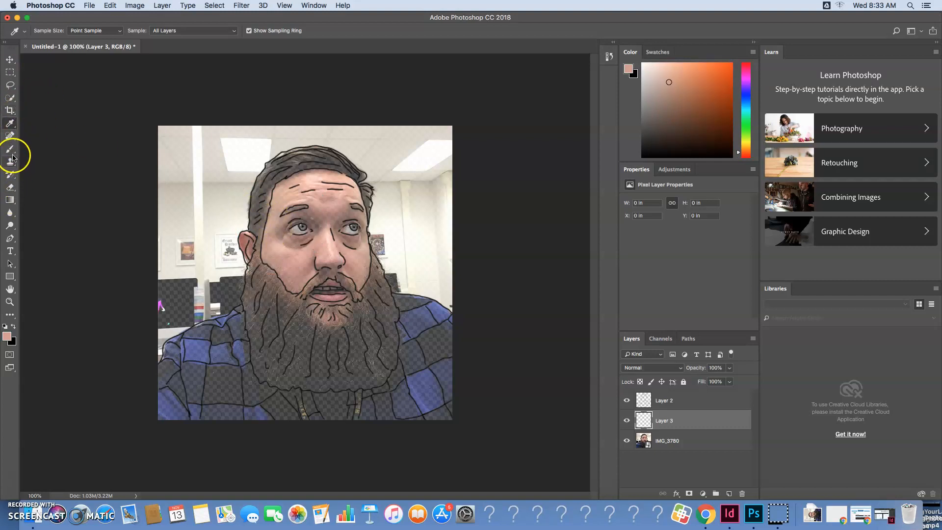
left_click(11, 340)
left_click(567, 188)
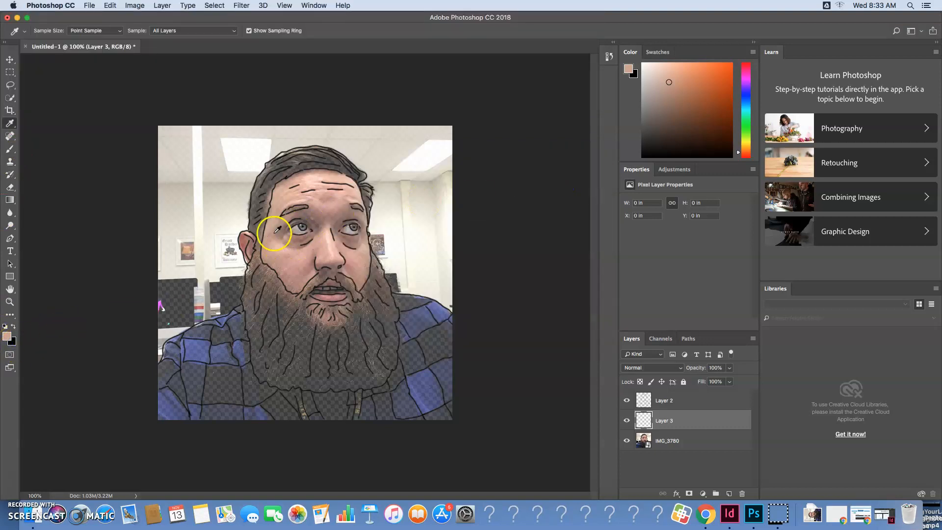
left_click(280, 254)
left_click(273, 222)
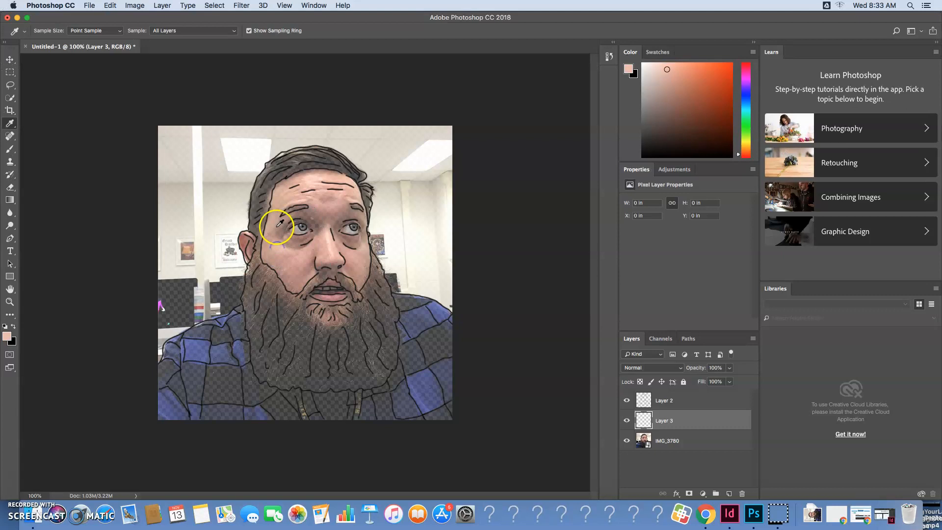
Sample the forehead's skin tone with the Eyedropper as both the background and the foreground colour
left_click(634, 73)
left_click(634, 73)
left_click(569, 187)
left_click(278, 203)
left_click(281, 201)
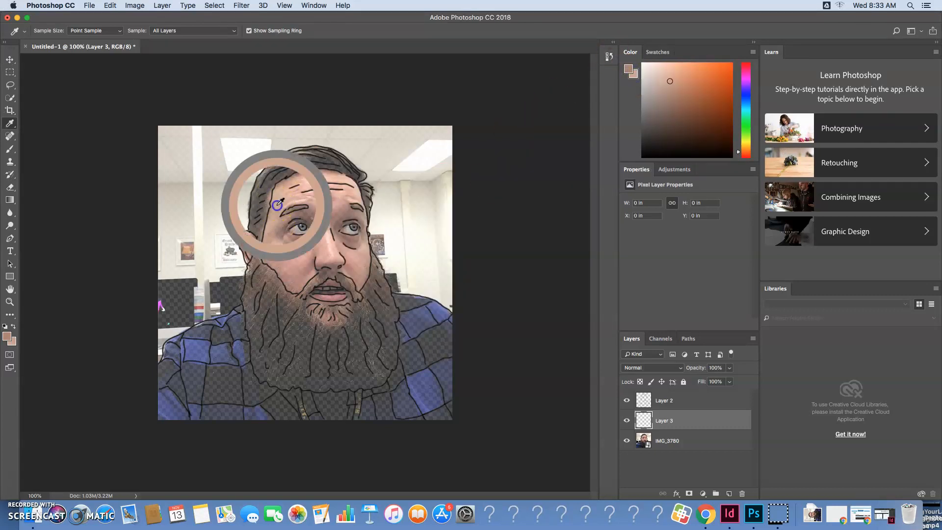
left_click(629, 69)
left_click(281, 201)
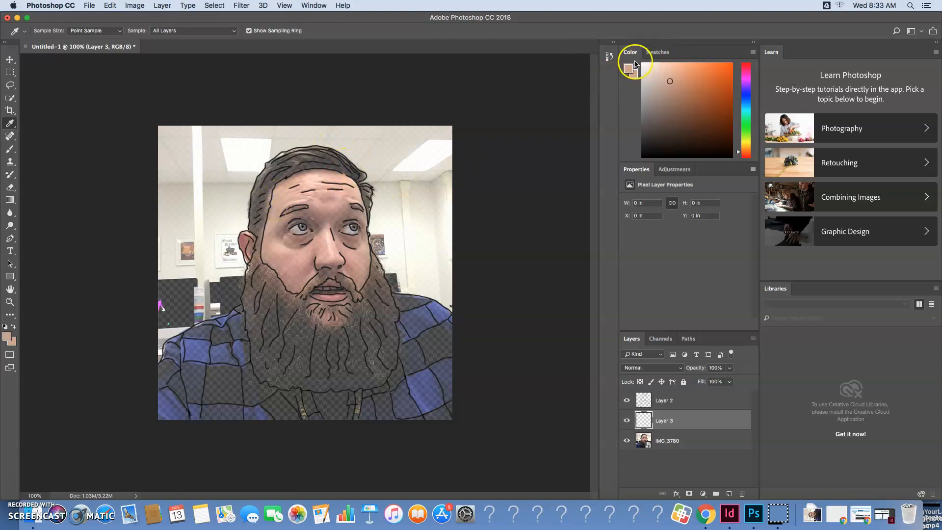
Paint the skin tone around the forehead and sides of the face on Layer 3, enlarging the brush to 46 px for the broader areas
left_click(9, 148)
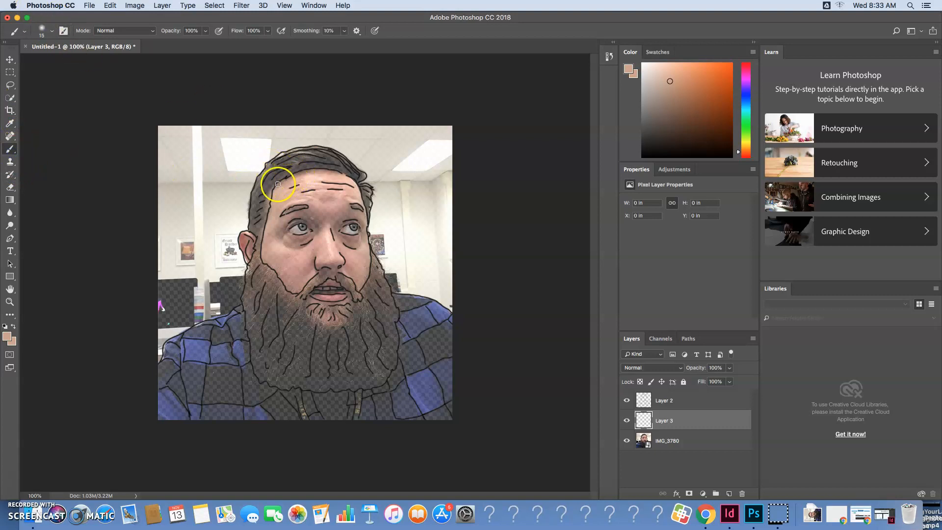
left_click_drag(278, 188, 288, 182)
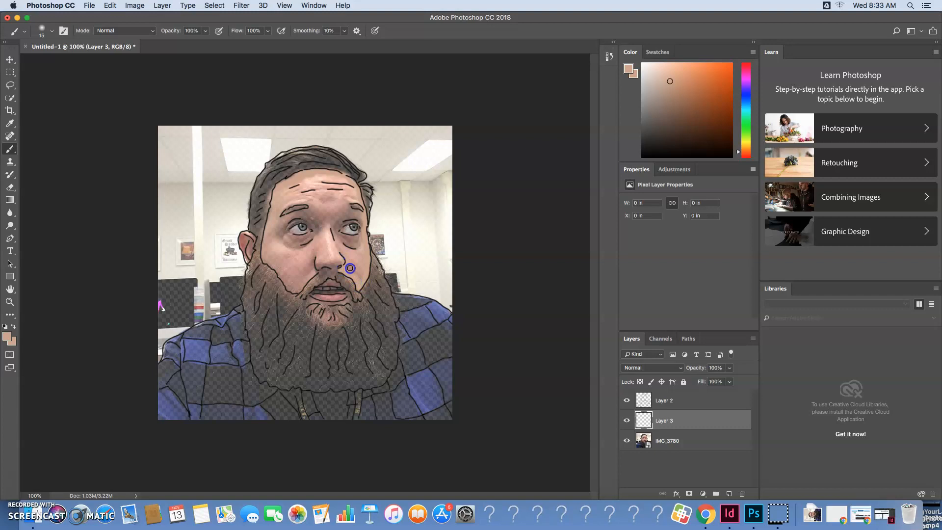
left_click(44, 30)
left_click_drag(59, 58, 70, 59)
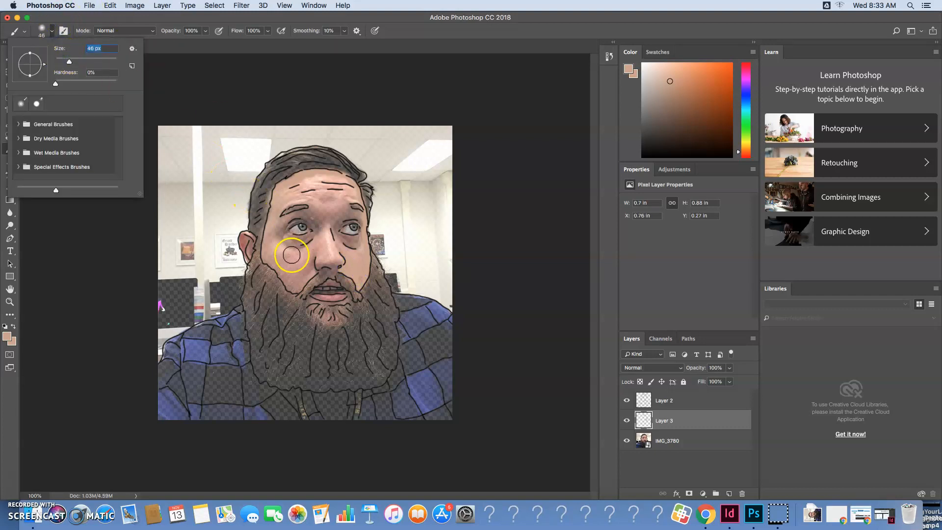
left_click(276, 254)
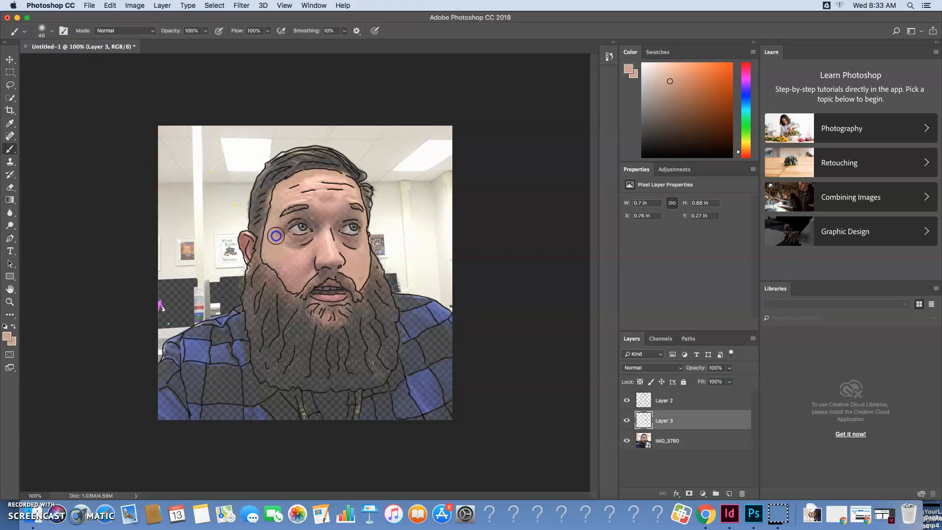
mouse_move(278, 210)
left_mouse_down()
mouse_move(321, 183)
mouse_move(295, 187)
mouse_move(279, 204)
mouse_move(293, 192)
mouse_move(339, 187)
left_mouse_up()
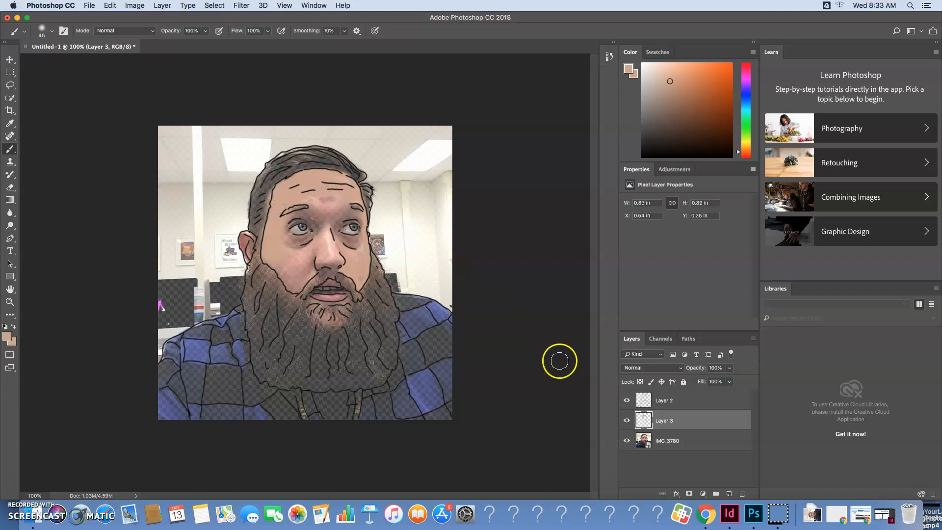
Hide the photo layer and fill the rest of the face inside the outlines with the skin tone on Layer 3
left_click(627, 441)
left_click_drag(315, 200, 333, 183)
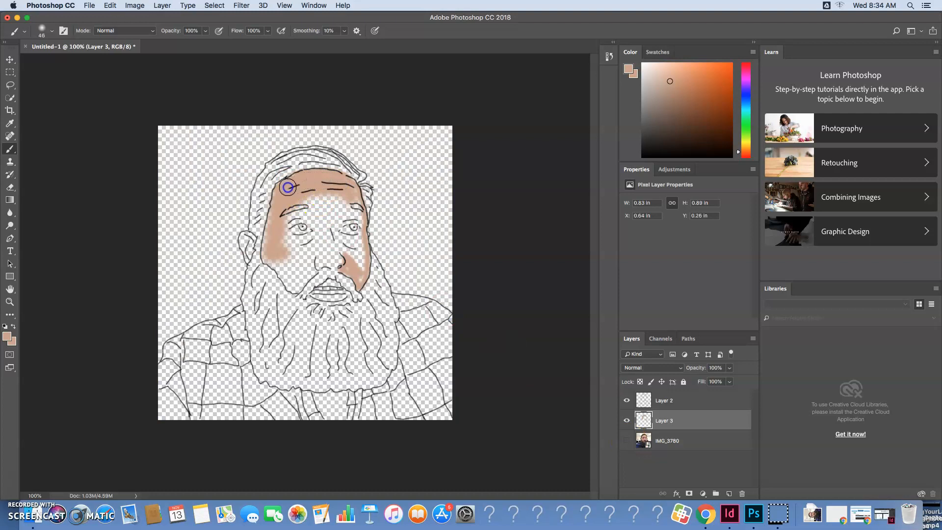
mouse_move(274, 219)
left_mouse_down()
mouse_move(269, 253)
mouse_move(295, 287)
mouse_move(308, 270)
mouse_move(268, 227)
mouse_move(273, 240)
mouse_move(311, 240)
mouse_move(282, 254)
mouse_move(308, 254)
mouse_move(292, 267)
mouse_move(331, 258)
mouse_move(358, 274)
mouse_move(354, 246)
left_mouse_up()
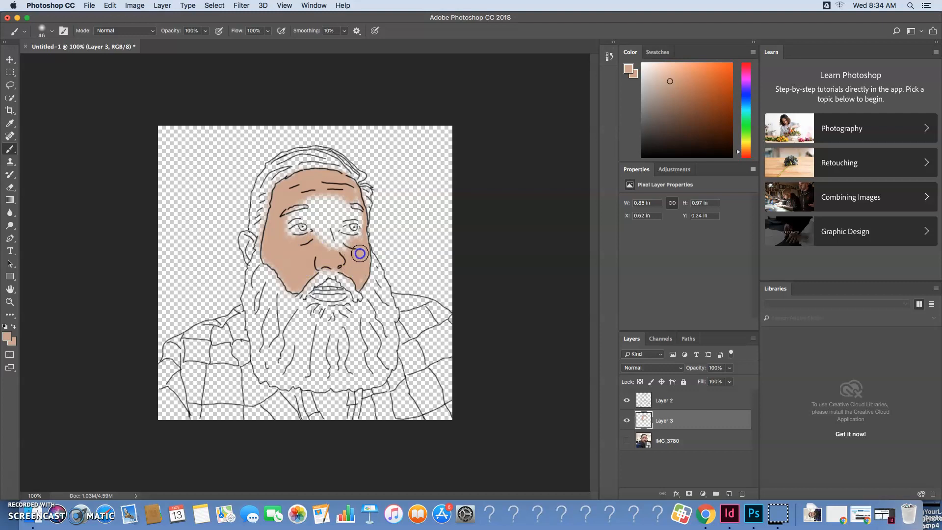
left_click_drag(358, 278, 352, 192)
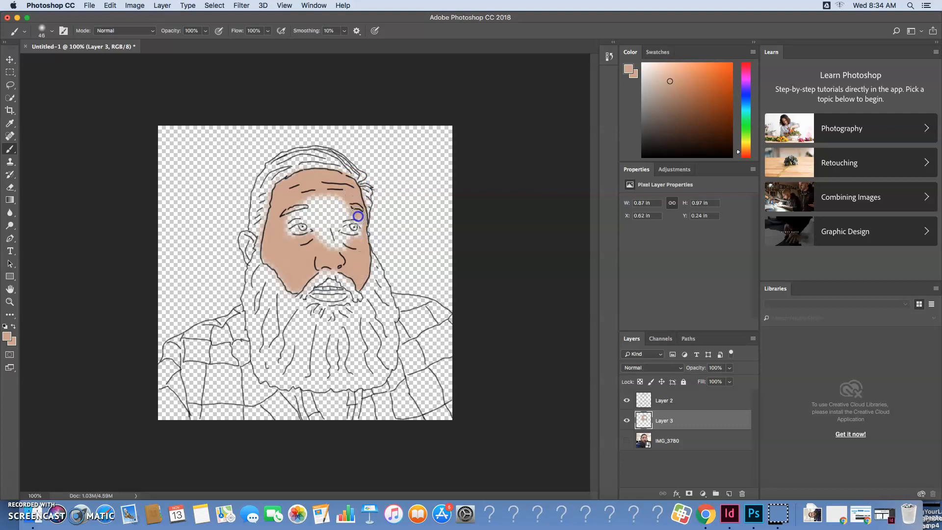
mouse_move(350, 212)
left_mouse_down()
mouse_move(319, 200)
mouse_move(296, 206)
mouse_move(345, 204)
mouse_move(330, 198)
mouse_move(289, 216)
mouse_move(308, 233)
mouse_move(334, 217)
mouse_move(332, 230)
mouse_move(353, 223)
mouse_move(335, 218)
mouse_move(318, 232)
mouse_move(338, 244)
left_mouse_up()
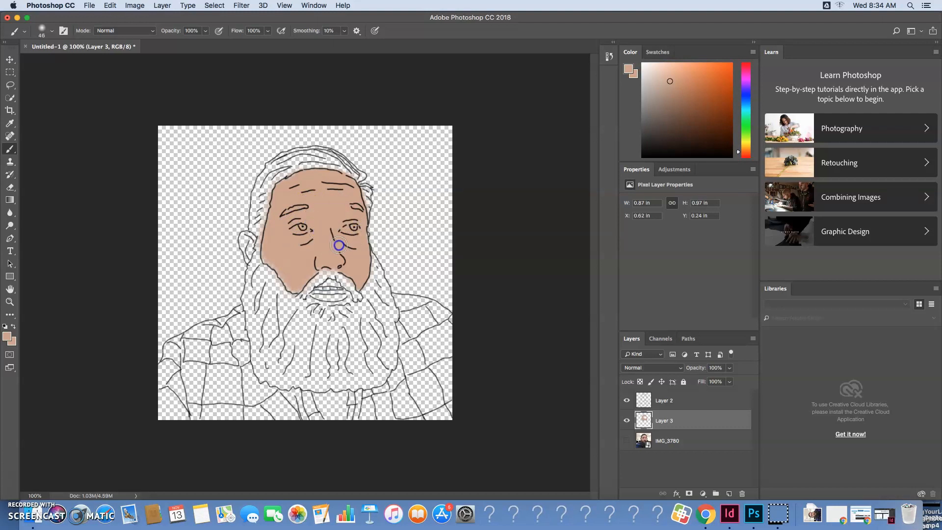
Show the photo, hide Layer 3, sample the eye whites with the Eyedropper and lighten the foreground colour to near-white
left_click(626, 440)
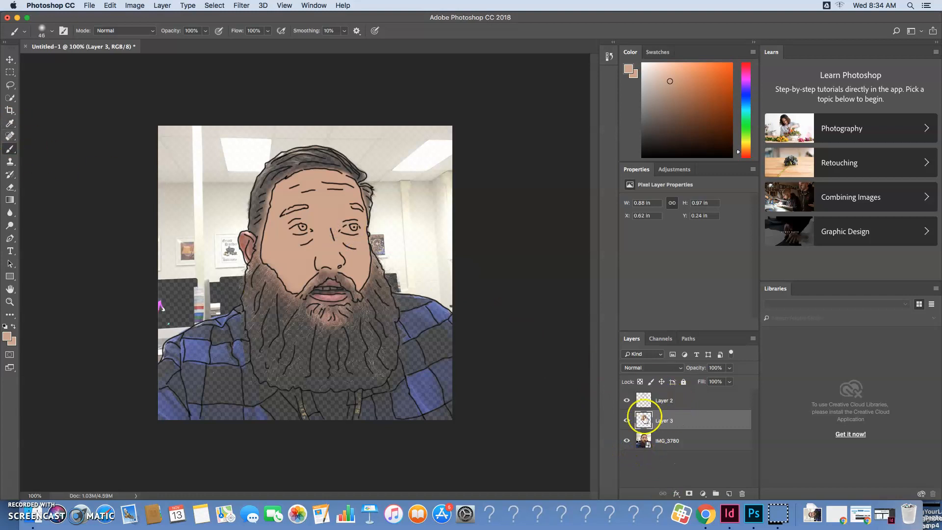
left_click(627, 421)
left_click(10, 123)
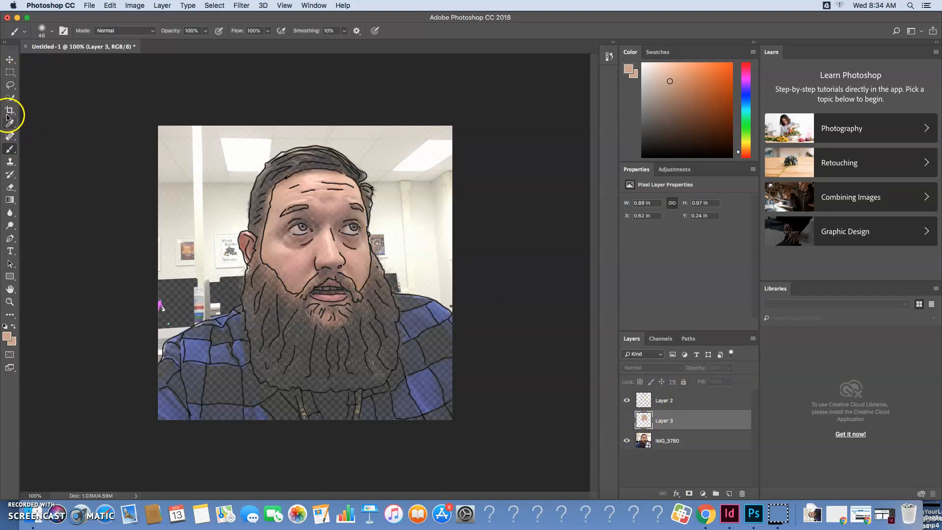
left_click_drag(301, 229, 356, 230)
left_click(299, 226)
left_click(351, 227)
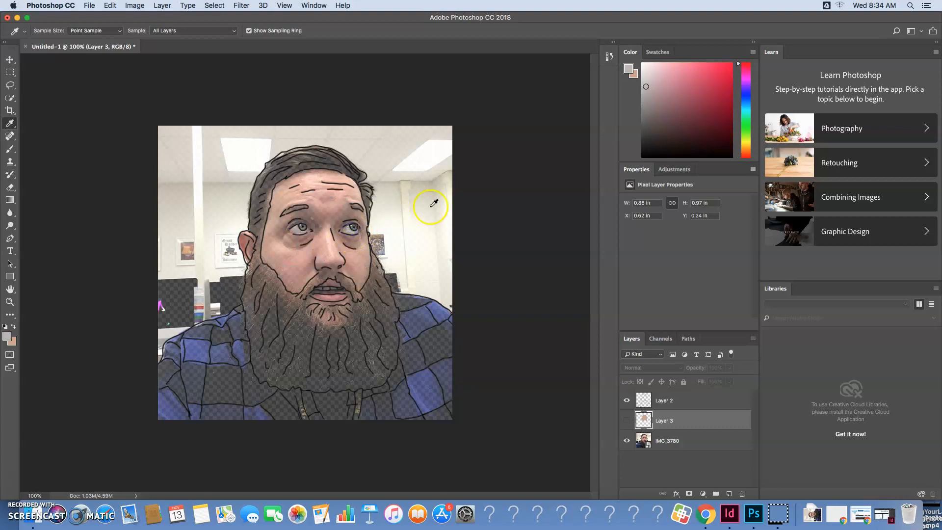
left_click(644, 65)
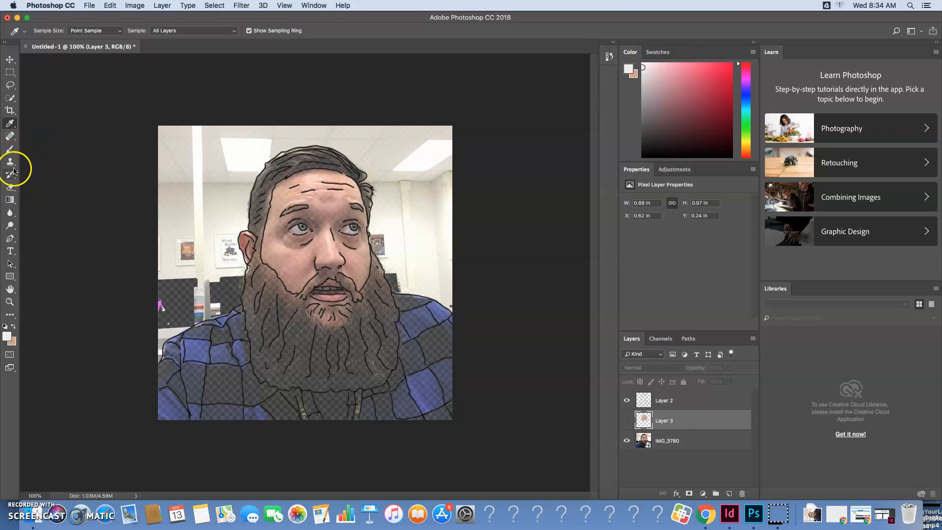
Show Layer 3 again and paint the whites of both eyes on it with the Brush set to 25 px
left_click(11, 151)
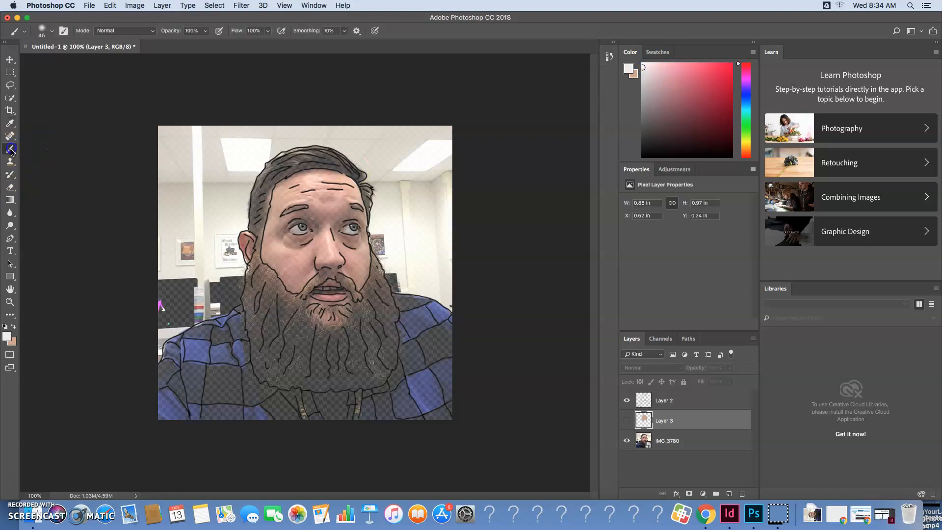
left_click(626, 421)
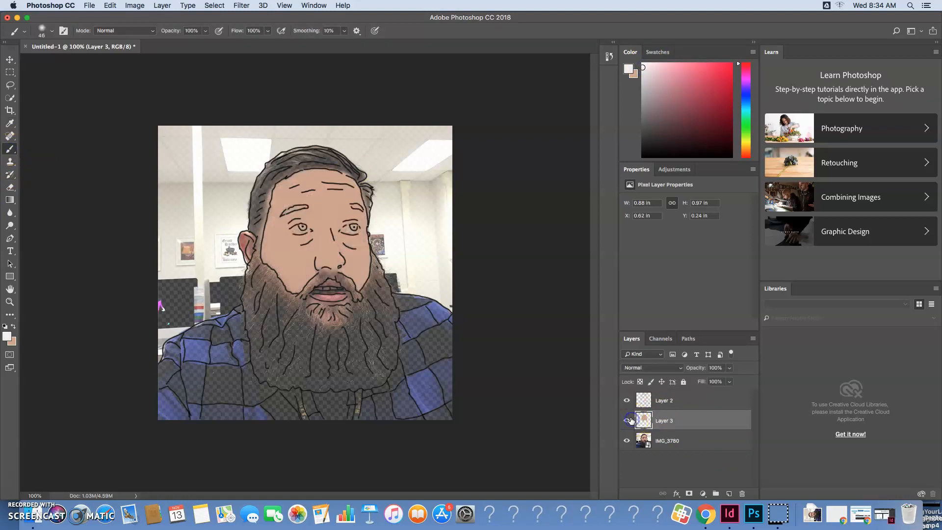
left_click(52, 33)
left_click_drag(64, 59, 66, 62)
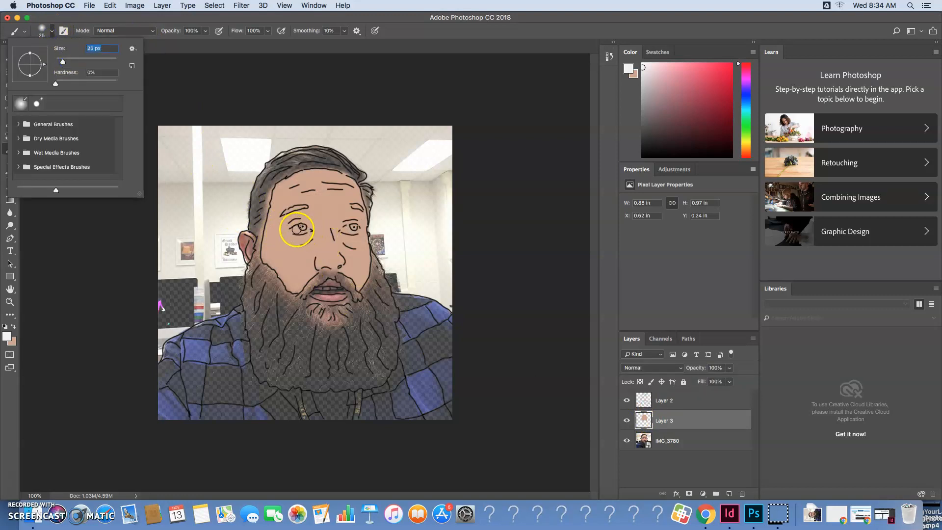
left_click(296, 229)
left_click(345, 229)
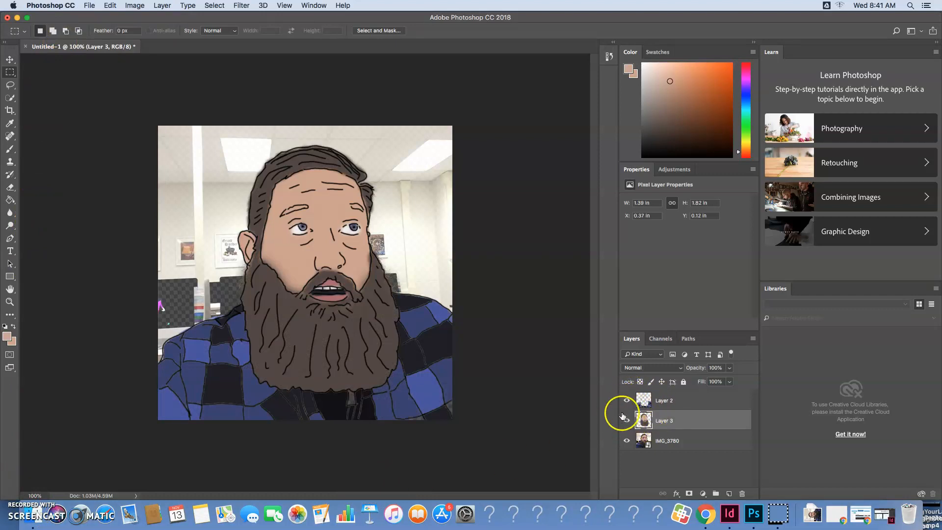
Hide the IMG_3780 photo layer and start Save As with the expanded file browser set to Google Drive
left_click(627, 440)
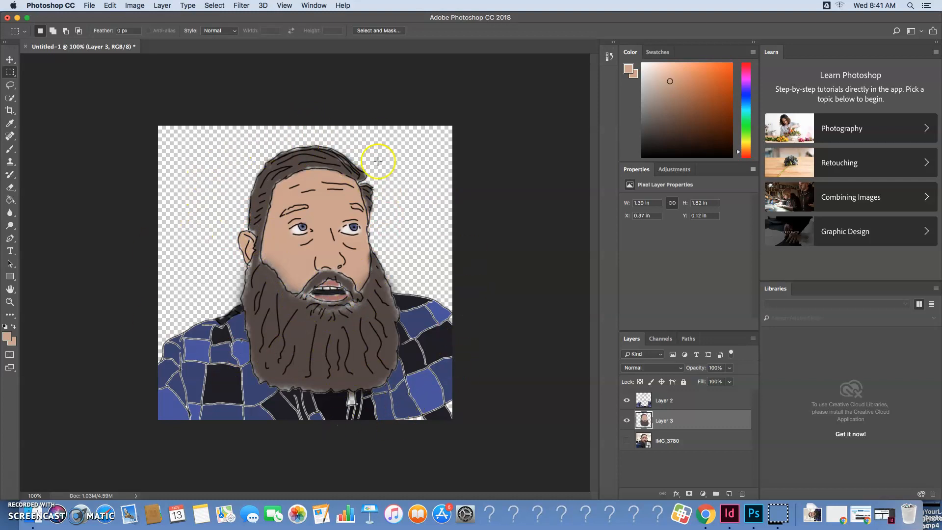
left_click(93, 5)
left_click(129, 107)
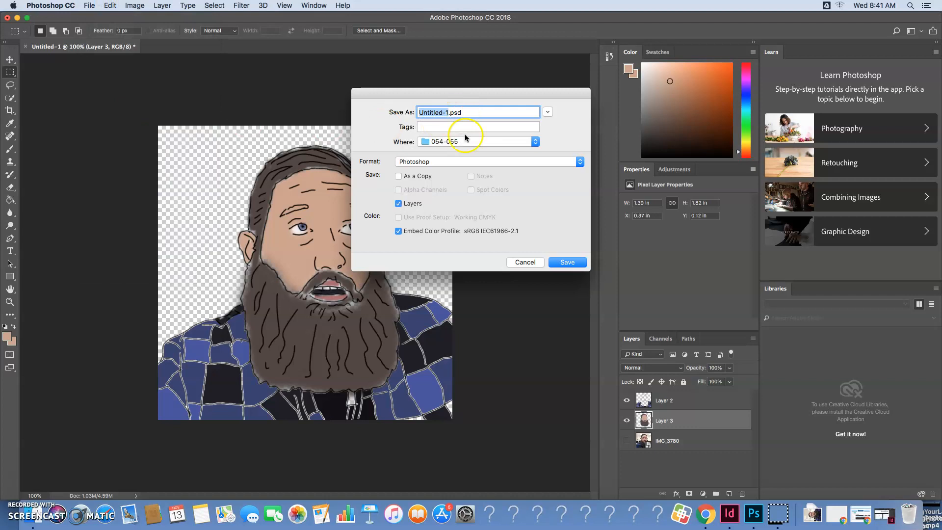
left_click(462, 141)
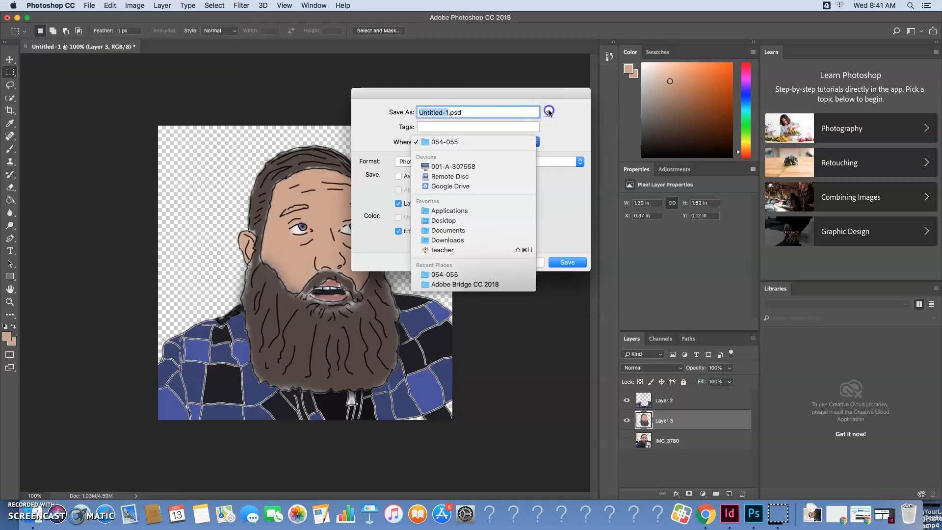
left_click(548, 112)
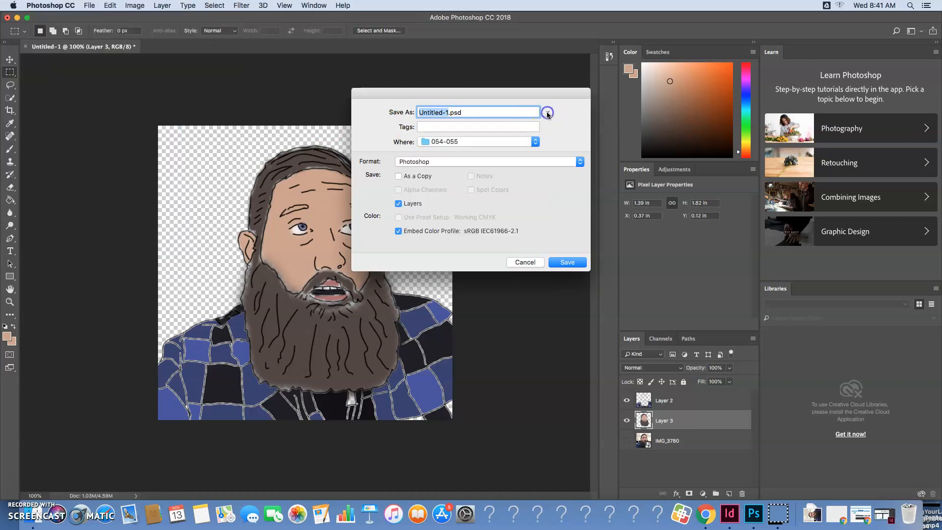
scroll(369, 171, "down", 6)
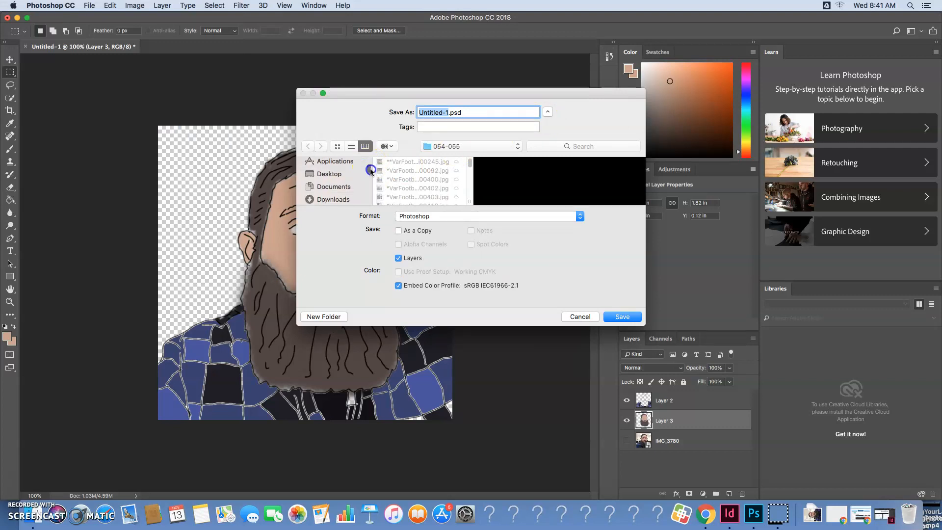
left_click(329, 177)
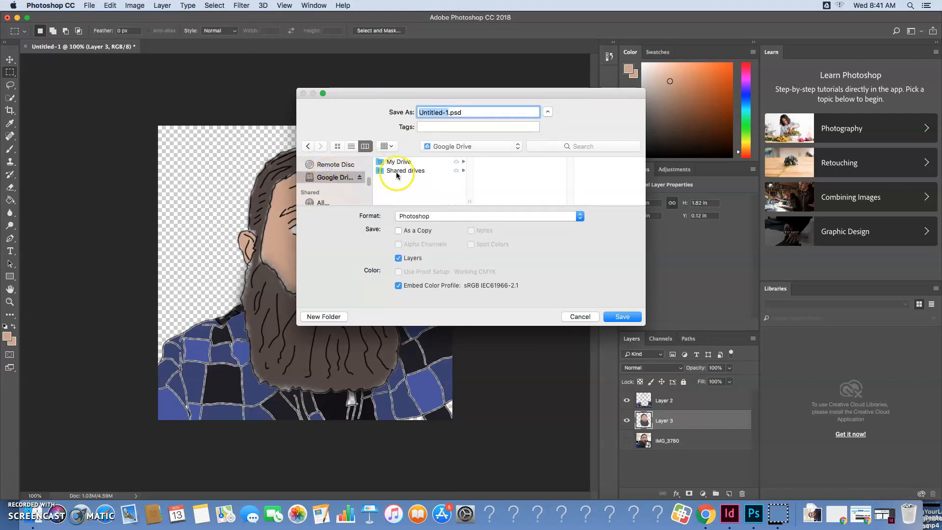
Set the save location to Shared drives > HolmesJournalism > 2020 Yearbook > 2020 Yearbook Pages > 01 BLUE DEADLINE > 054-055
left_click(405, 170)
left_click(518, 190)
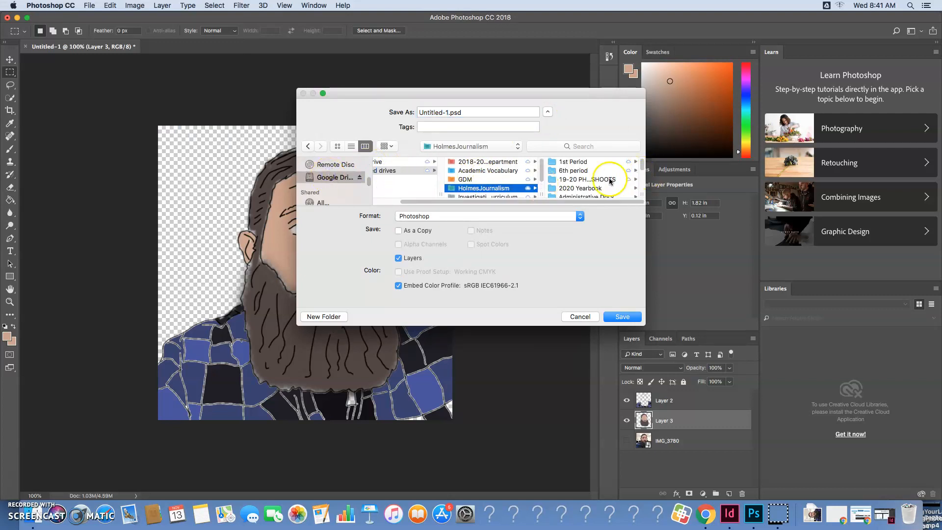
left_click(607, 189)
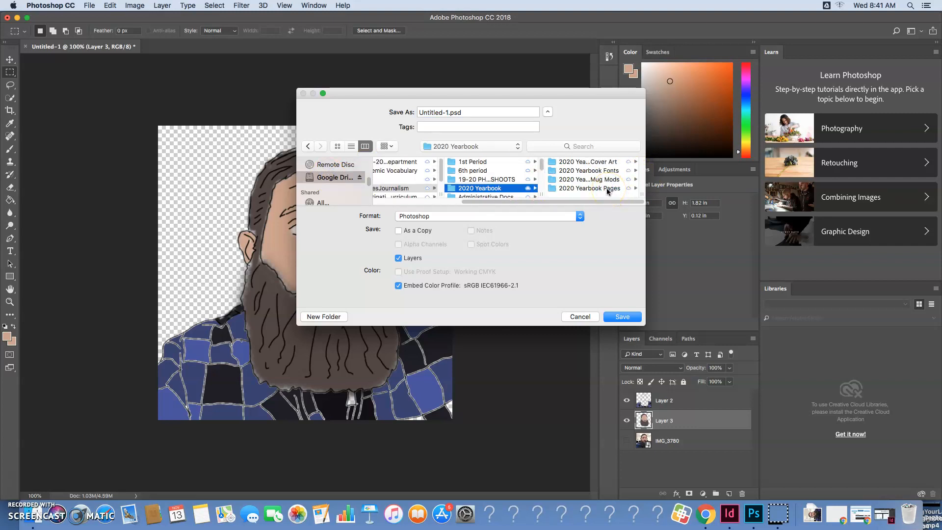
left_click(608, 191)
left_click(596, 162)
scroll(596, 191, "down", 10)
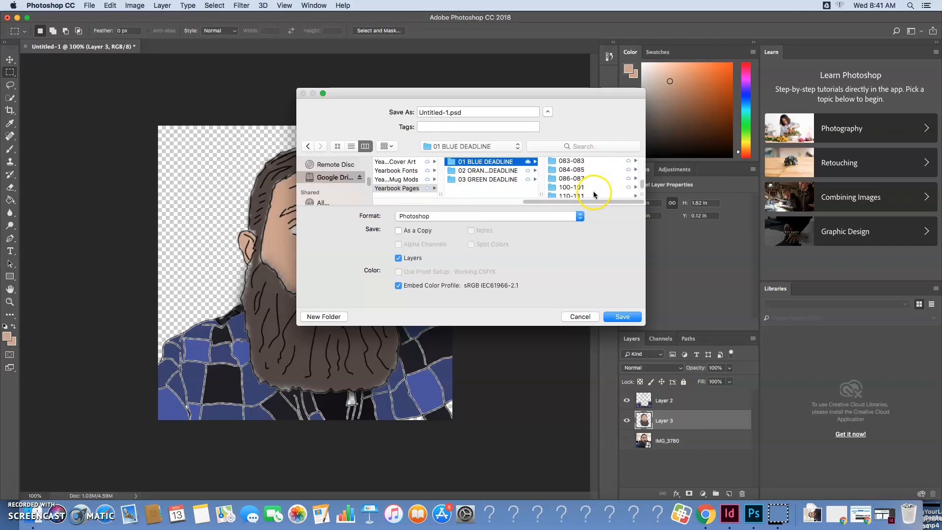
left_click_drag(641, 185, 642, 177)
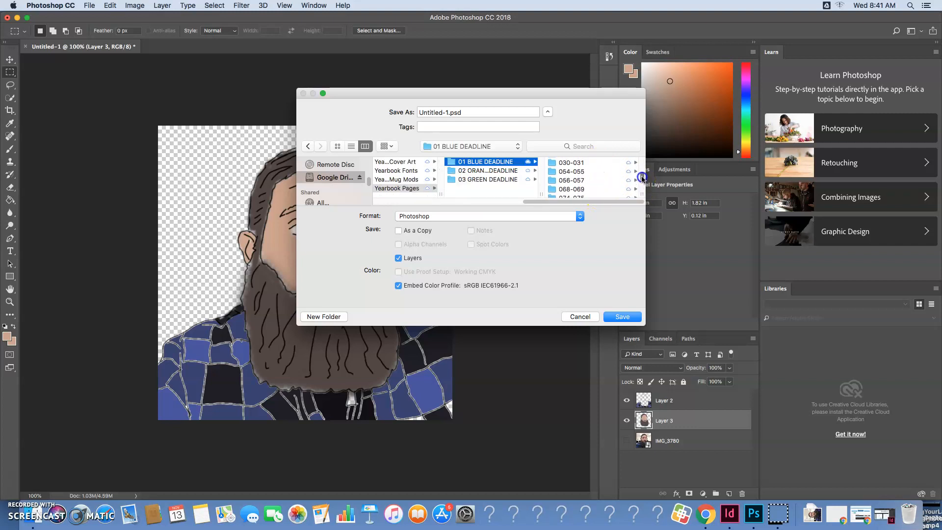
left_click(596, 171)
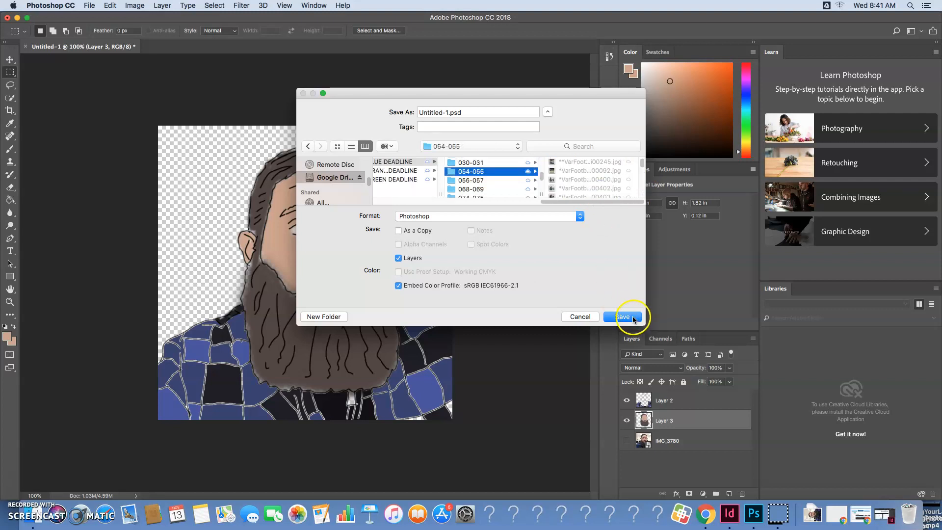
Save the portrait as a Photoshop file named with the subject's surname followed by "quotepic", and close the document
left_click(458, 113)
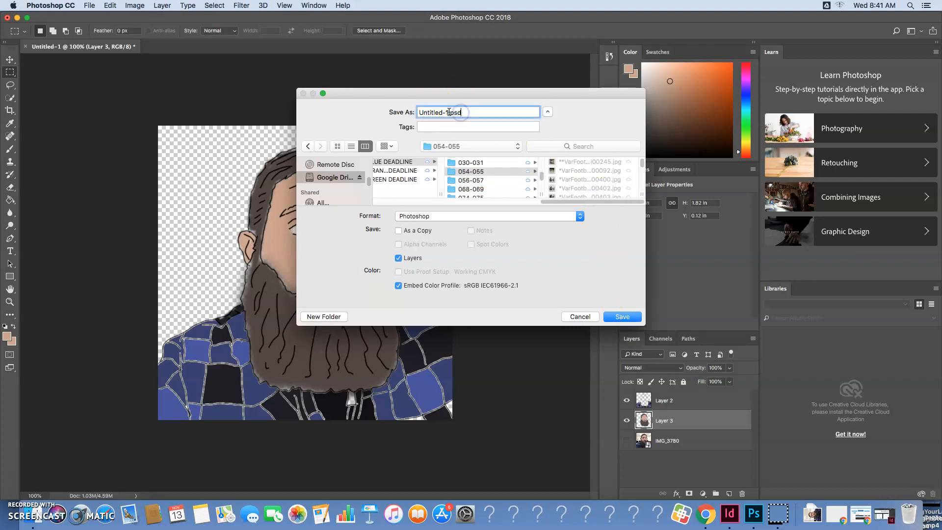
triple_click(448, 112)
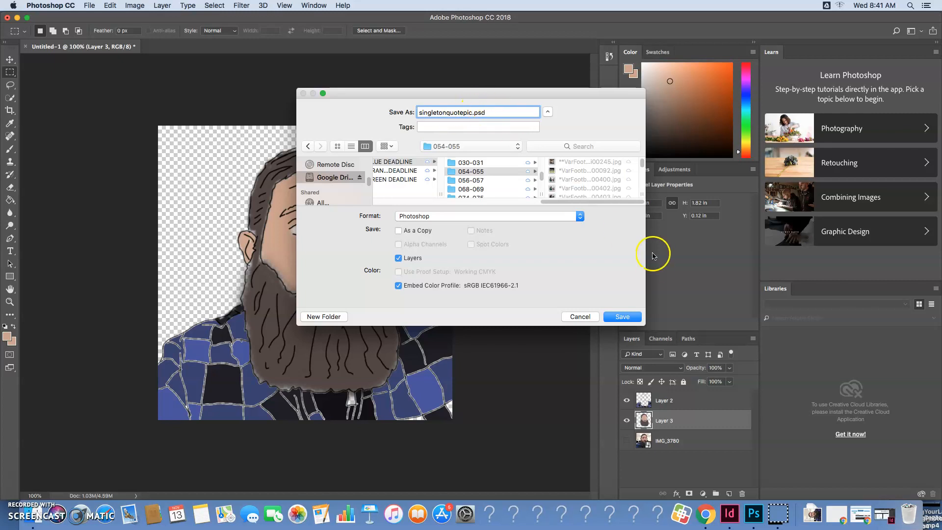
left_click(622, 317)
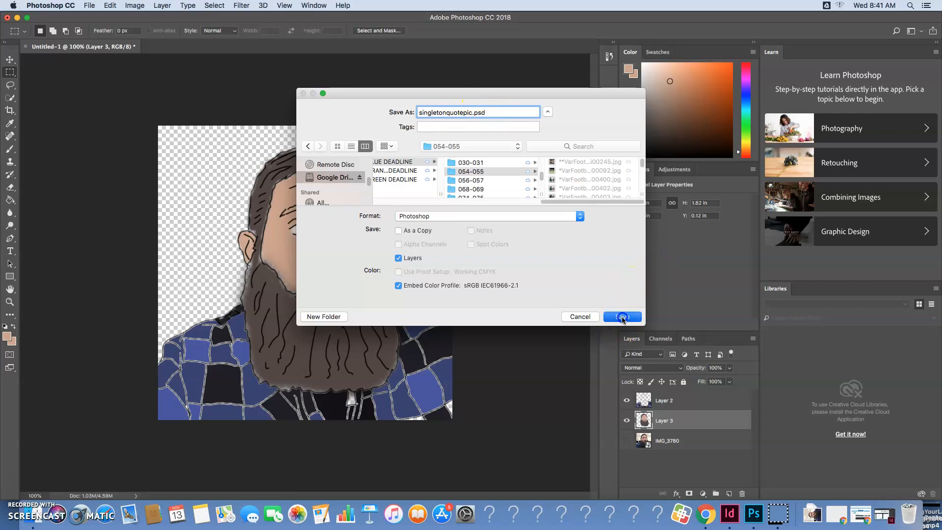
left_click(590, 213)
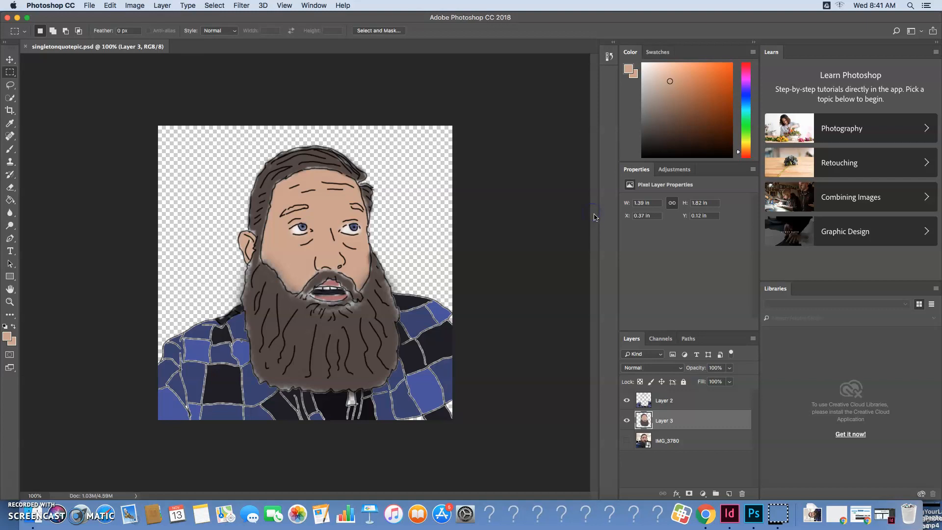
left_click(27, 48)
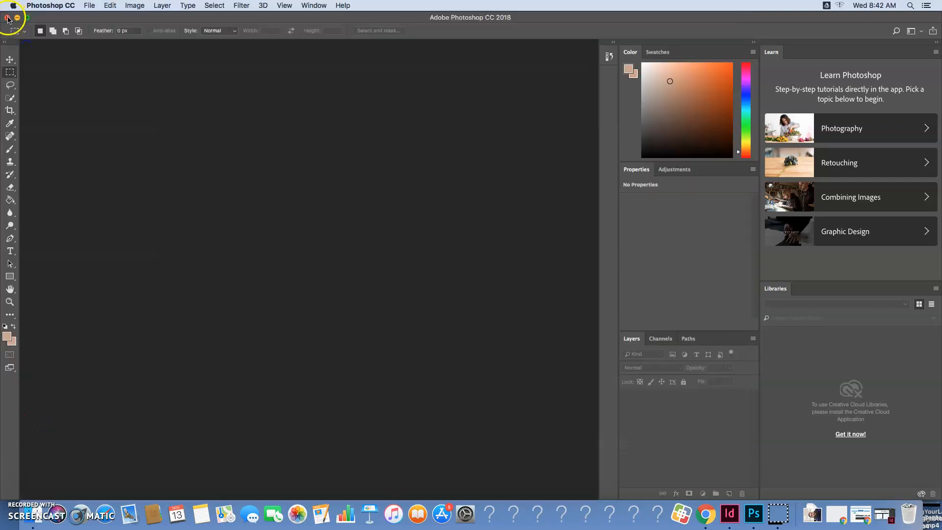
left_click(7, 19)
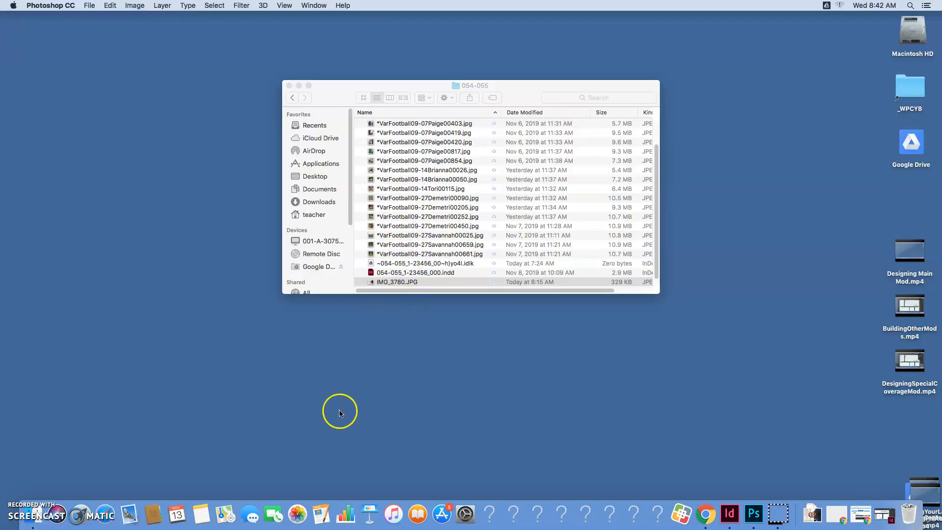
Switch to InDesign and start the Place command for the empty picture frame in module 5 of the 54-55 spread
left_click(850, 518)
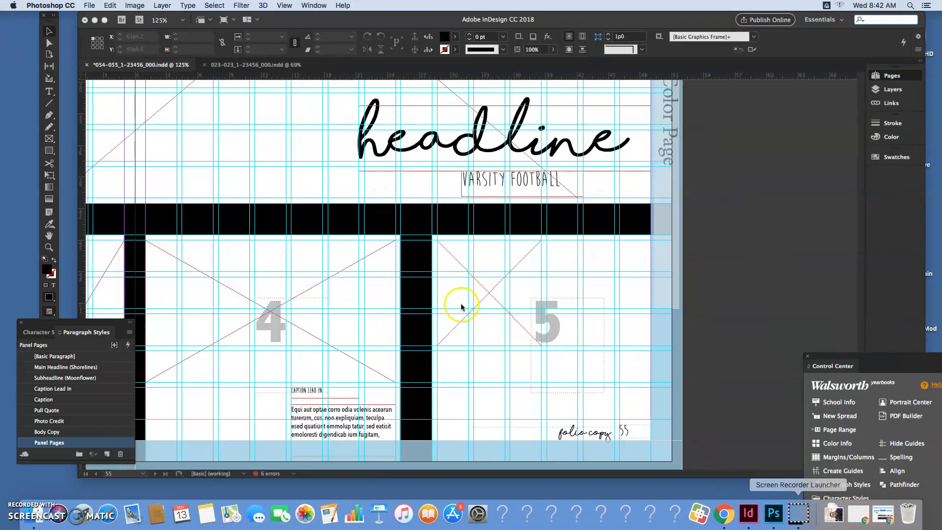
left_click(505, 272)
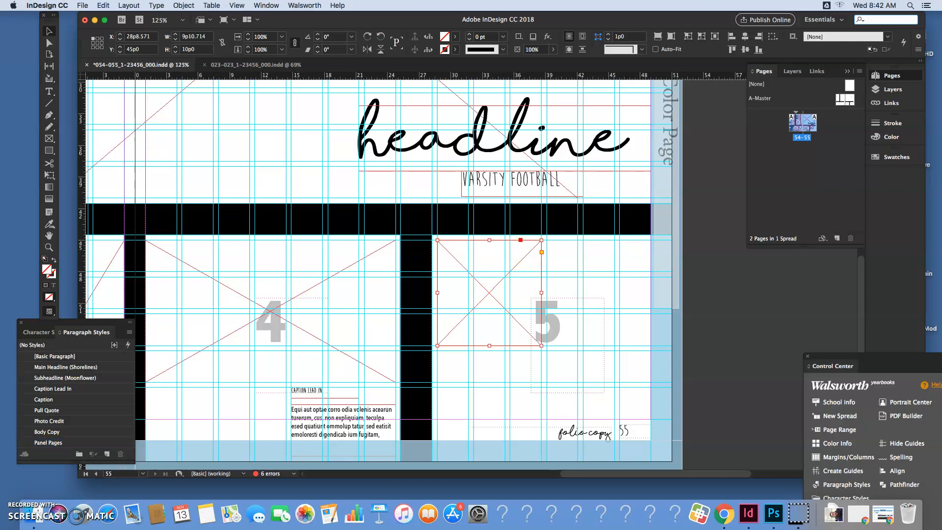
left_click(83, 5)
left_click(343, 206)
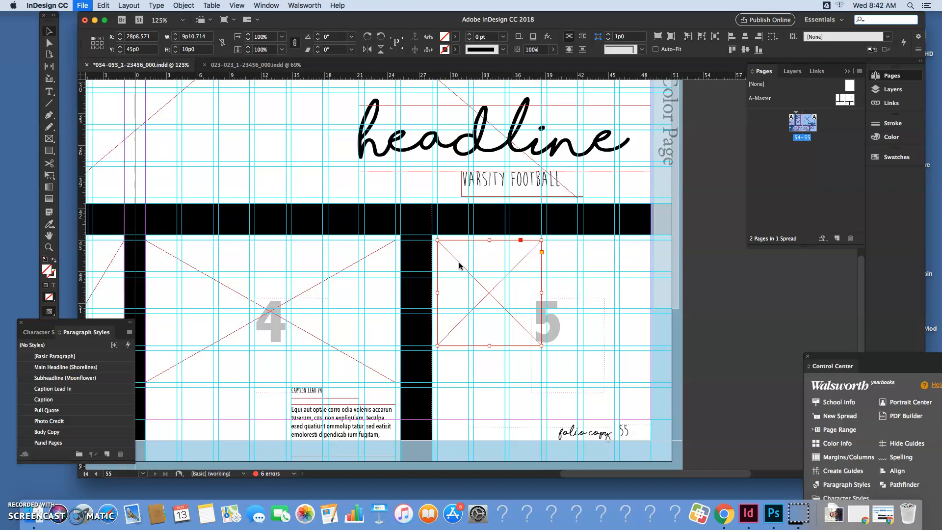
key("super+d")
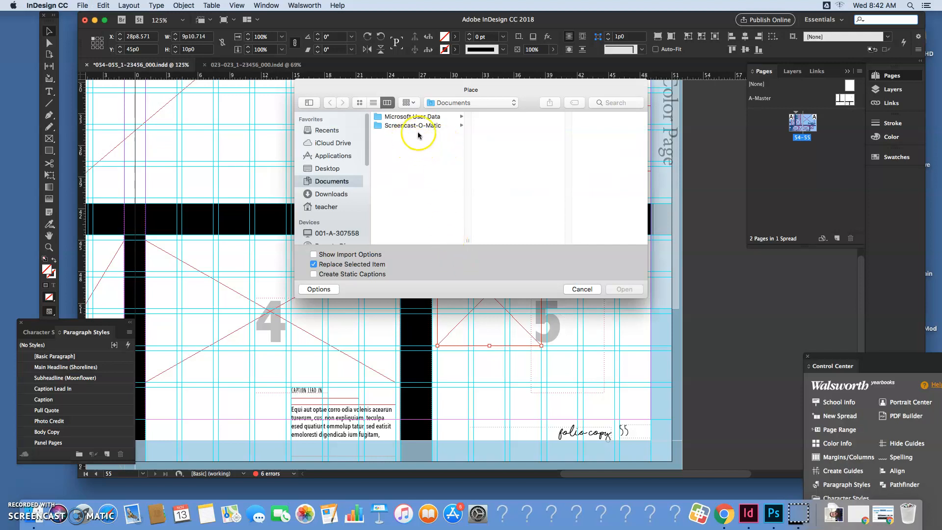
Place the portrait's "quotepic" PSD from Google Drive's Shared drives > HolmesJournalism > 2020 Yearbook > 2020 Yearbook Pages > 01 BLUE DEADLINE > 054-055
left_click(481, 101)
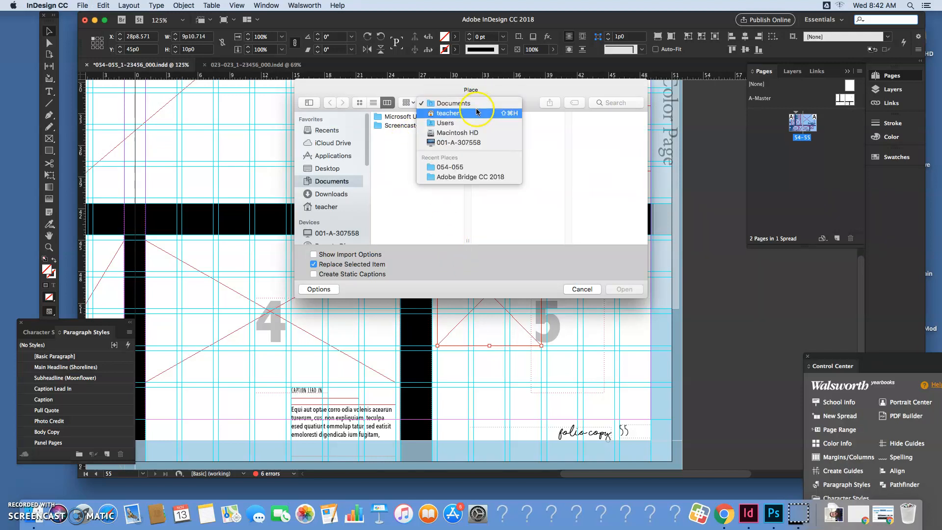
left_click(469, 102)
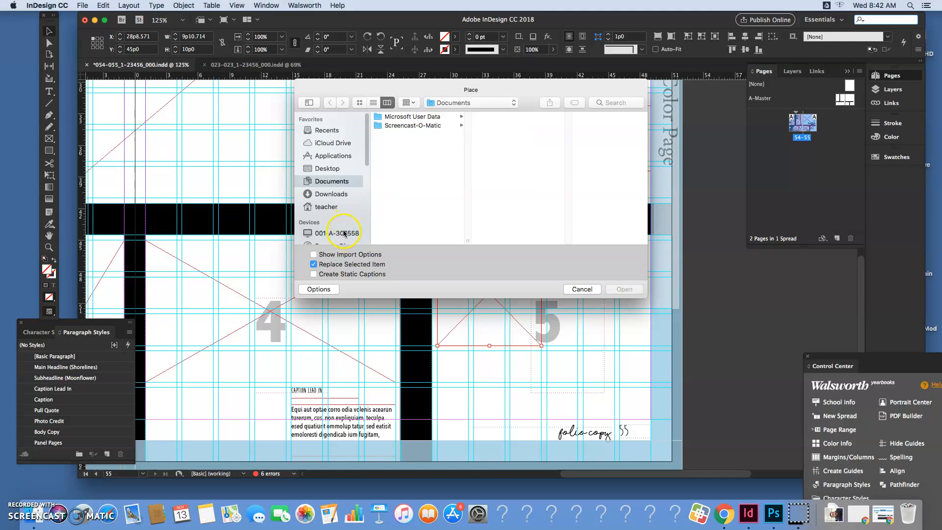
scroll(344, 233, "down", 3)
left_click(340, 190)
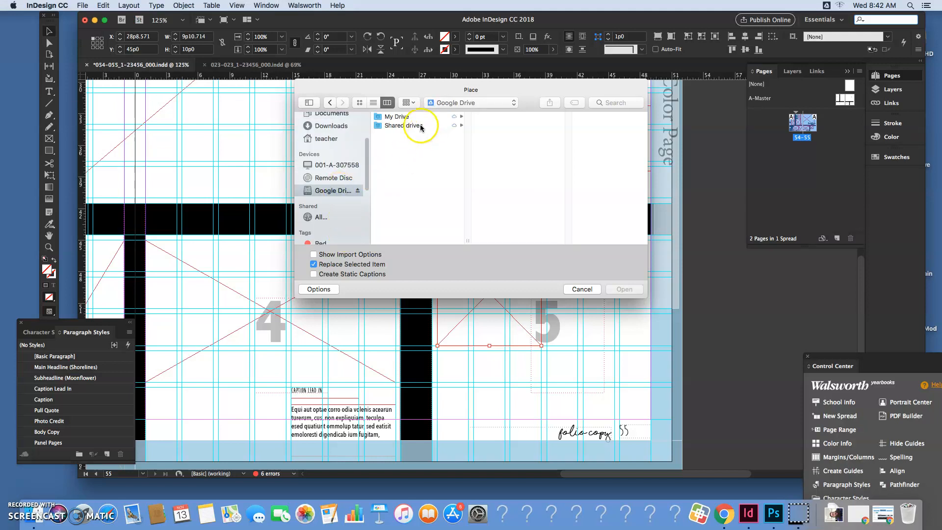
left_click(417, 125)
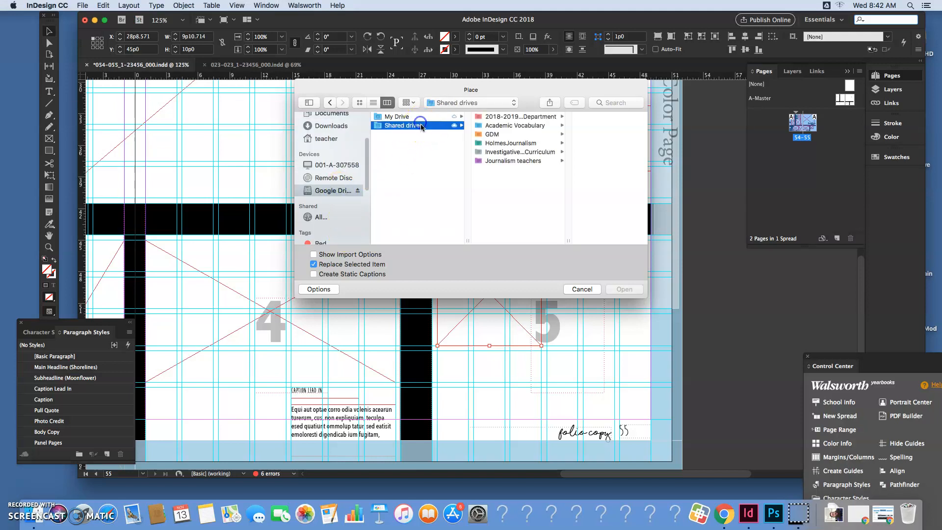
left_click(511, 143)
left_click(589, 143)
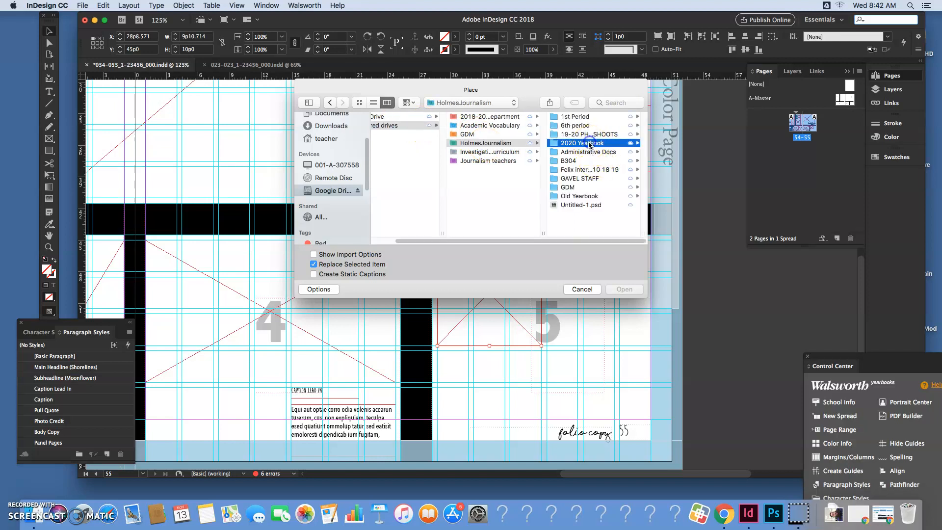
left_click(589, 143)
left_click(588, 116)
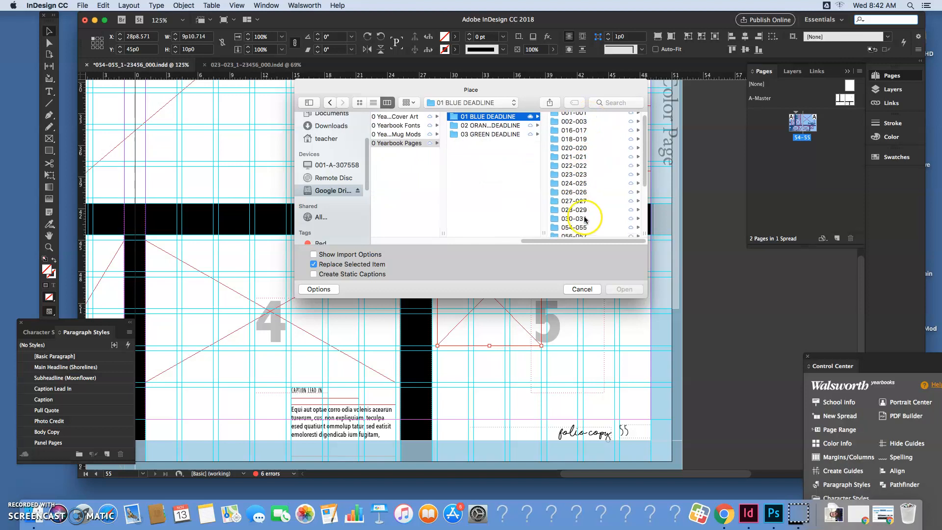
left_click(580, 226)
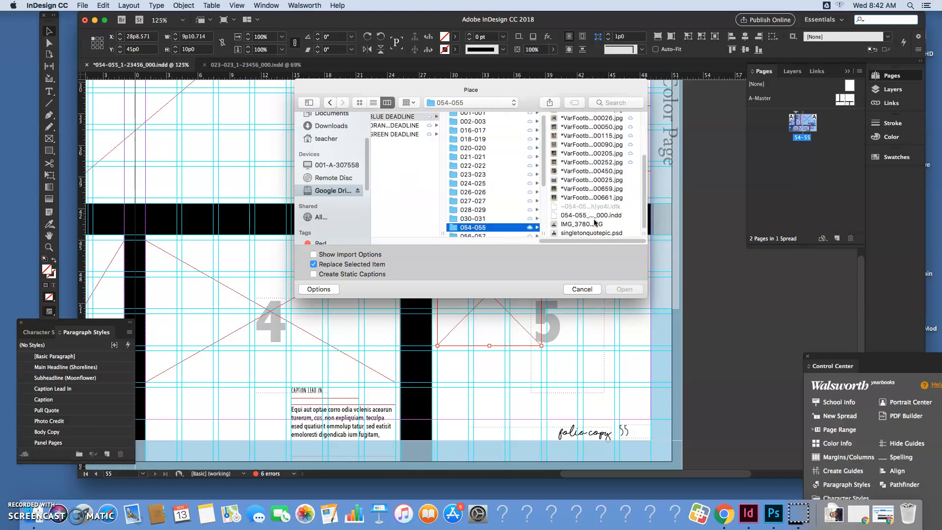
left_click(584, 233)
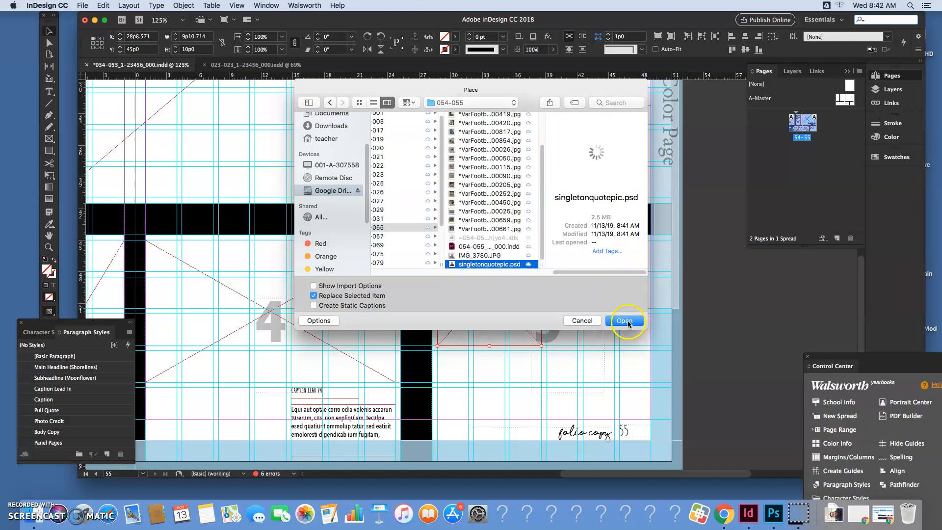
left_click(628, 321)
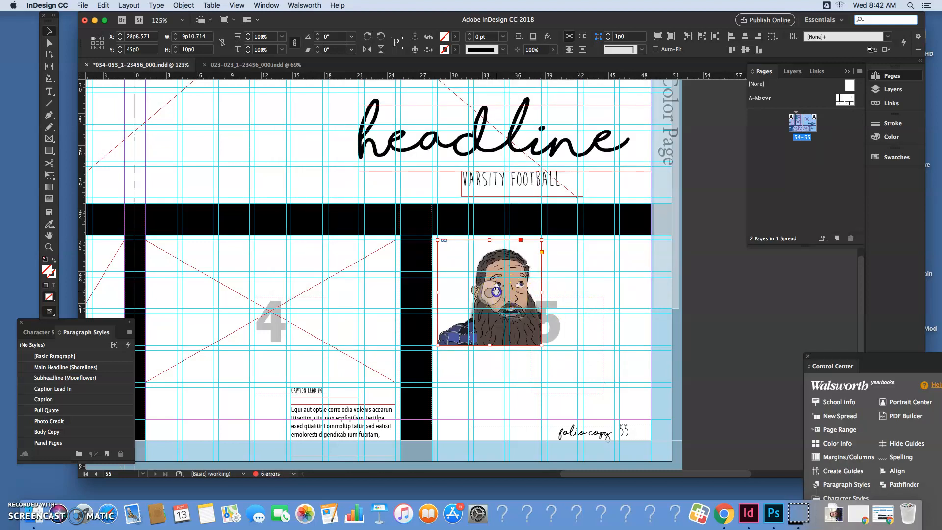
Scale the placed portrait inside its module 5 frame to about 10p0 by 10p0 so it fits the frame
left_click(496, 292)
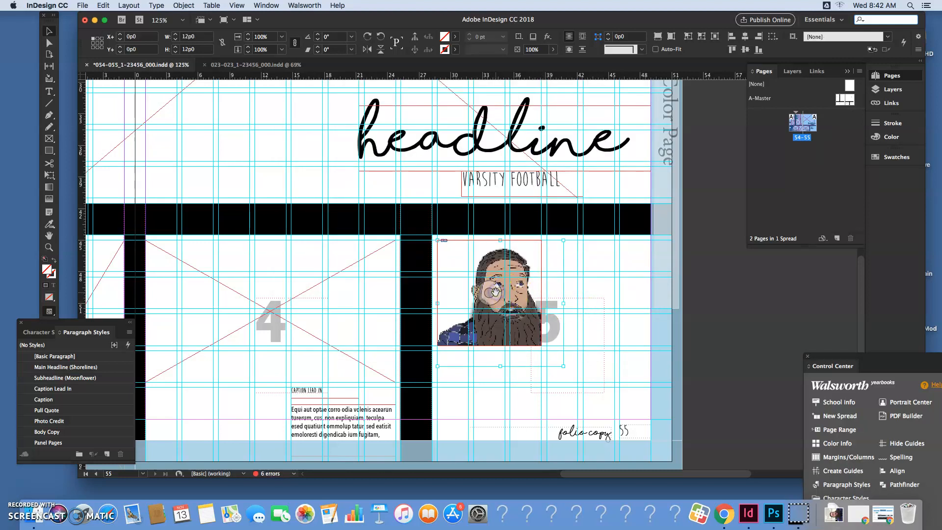
left_click(602, 273)
left_click(496, 289)
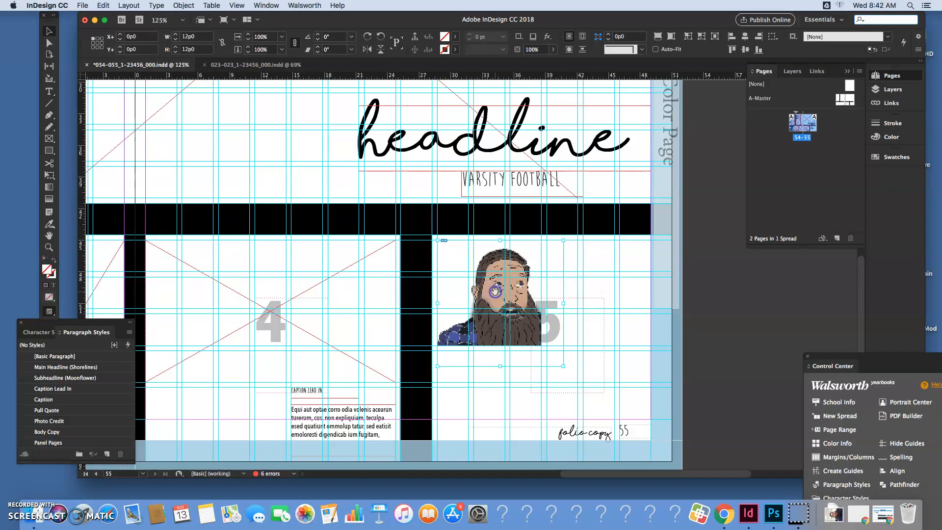
key("super+minus")
key("super+minus")
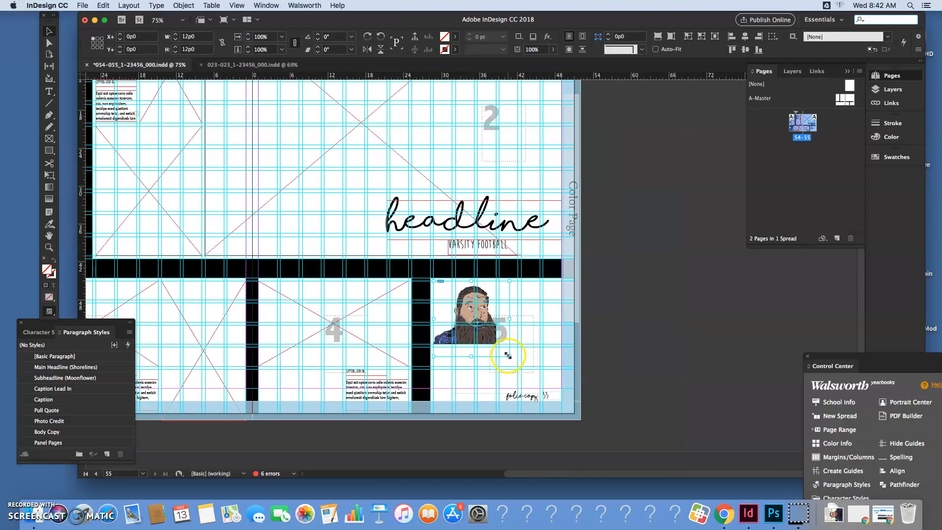
left_click_drag(509, 356, 497, 344)
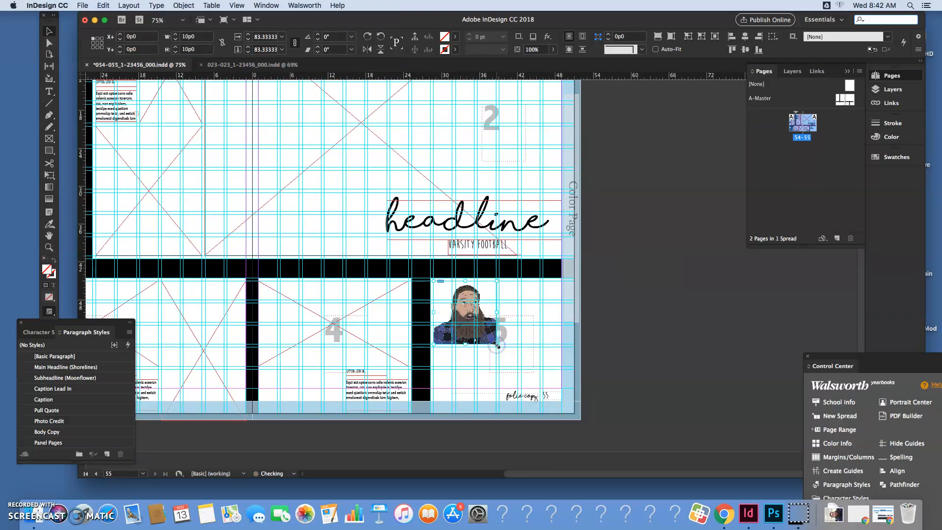
left_click(619, 330)
Apply a text wrap around object shape to the portrait, with the contour type Same as Clipping
key("super+equal")
key("super+equal")
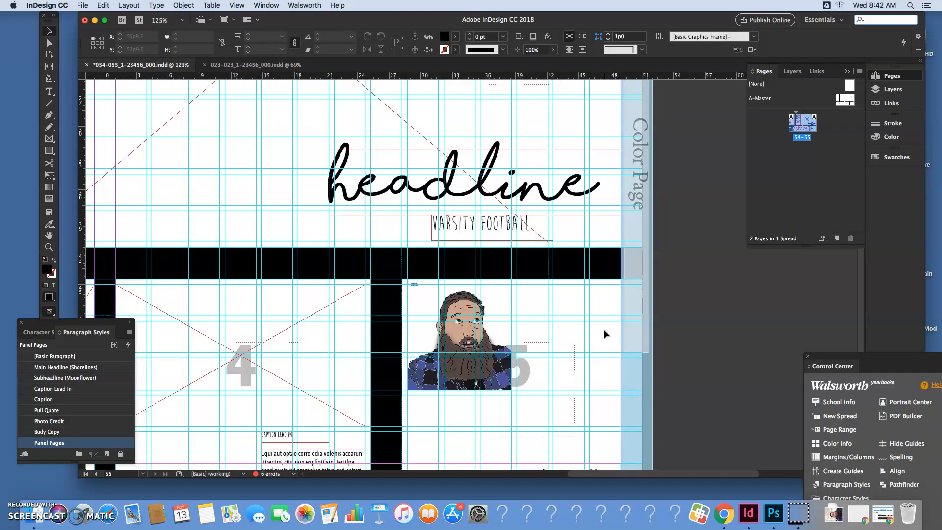
left_click(700, 342)
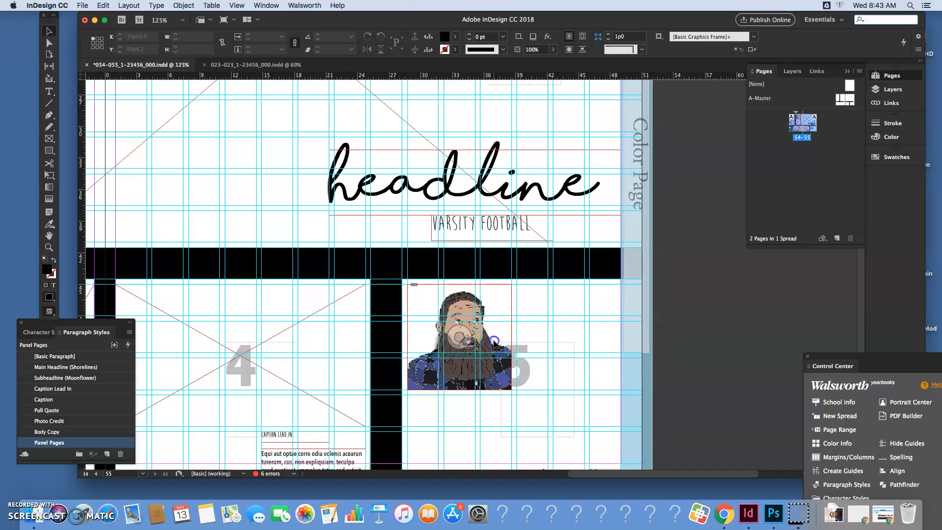
left_click(494, 340)
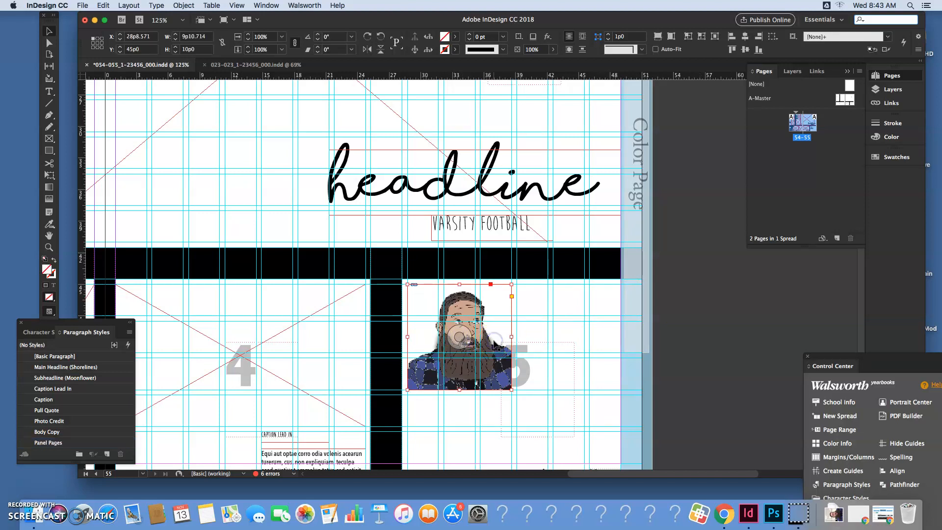
left_click(266, 6)
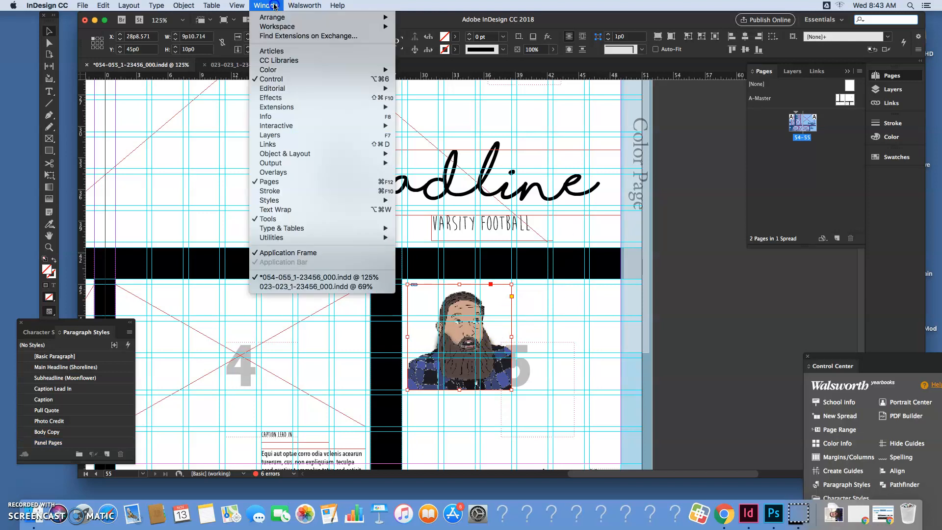
left_click(289, 209)
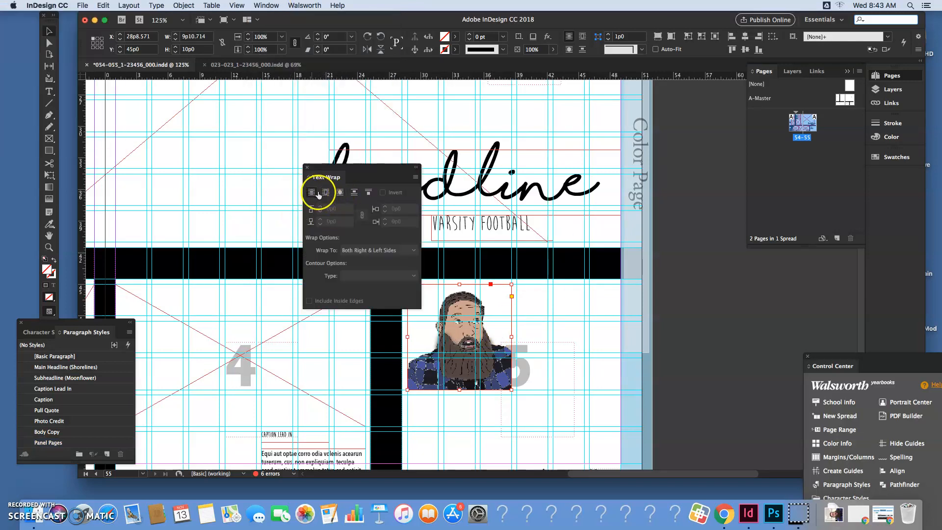
left_click(341, 193)
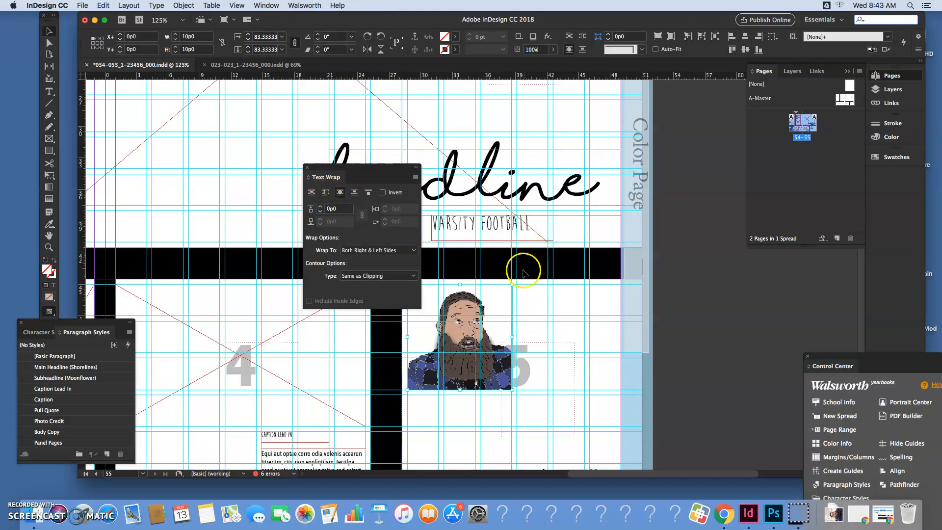
Draw a text frame across module 5 over the portrait and apply the Pull Quote paragraph style
left_click(49, 92)
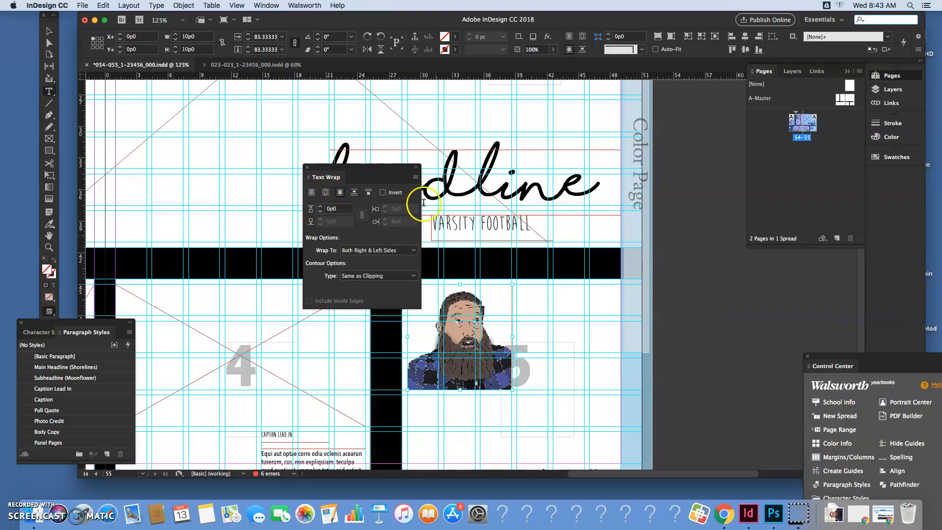
left_click_drag(377, 167, 307, 159)
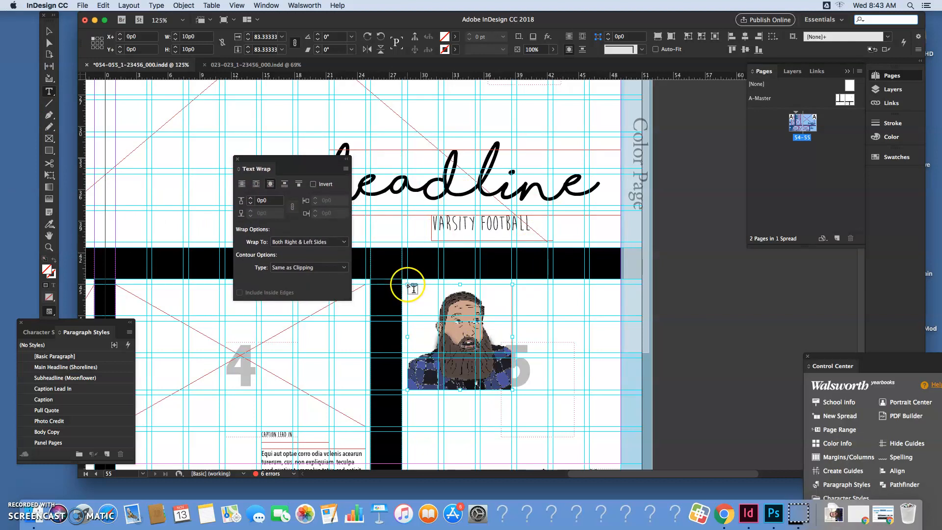
left_click_drag(414, 289, 615, 353)
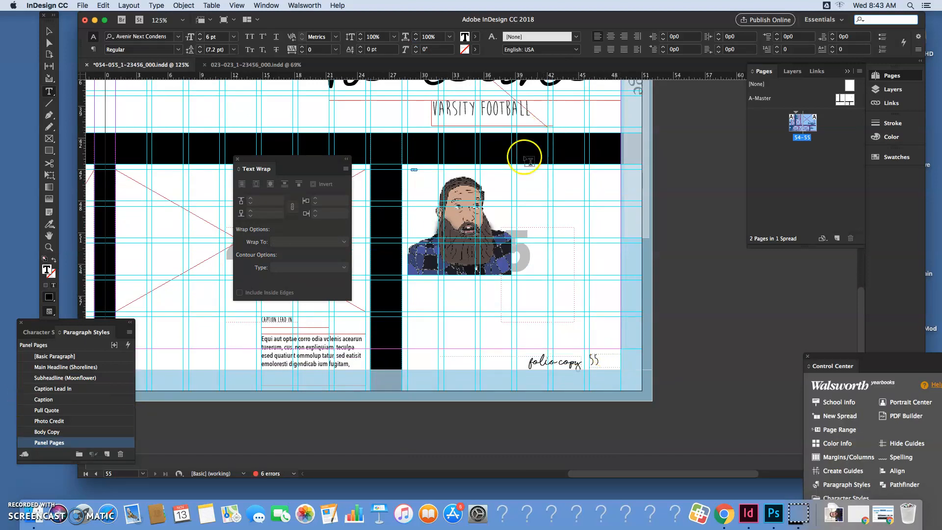
left_click(58, 412)
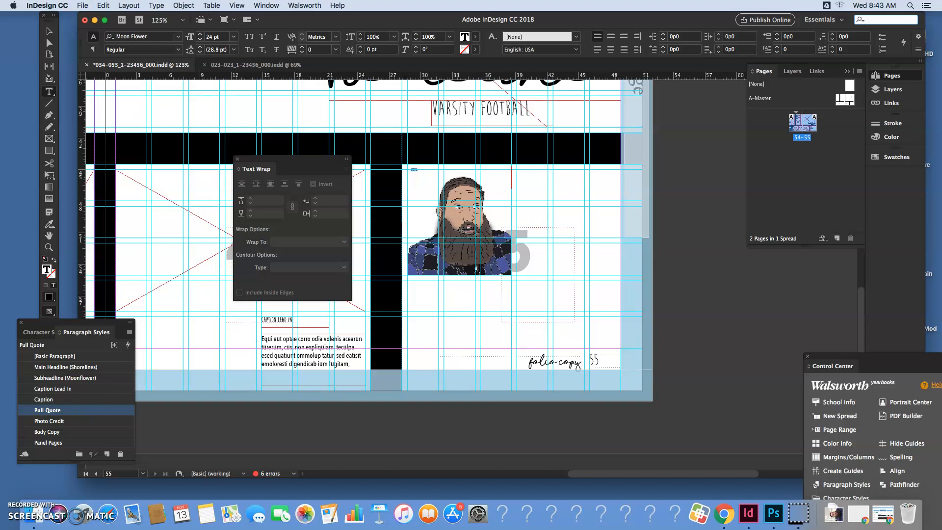
Fill the pull quote frame with placeholder text in quotation marks and trim it so the quote ends at "omnis."
left_click(516, 179)
type("\"")
left_click(132, 5)
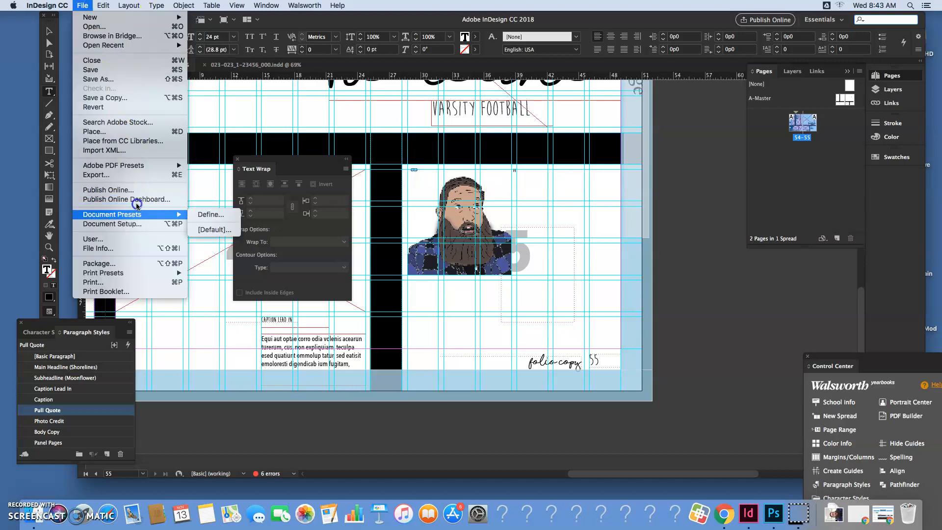
left_click(216, 285)
left_click(217, 313)
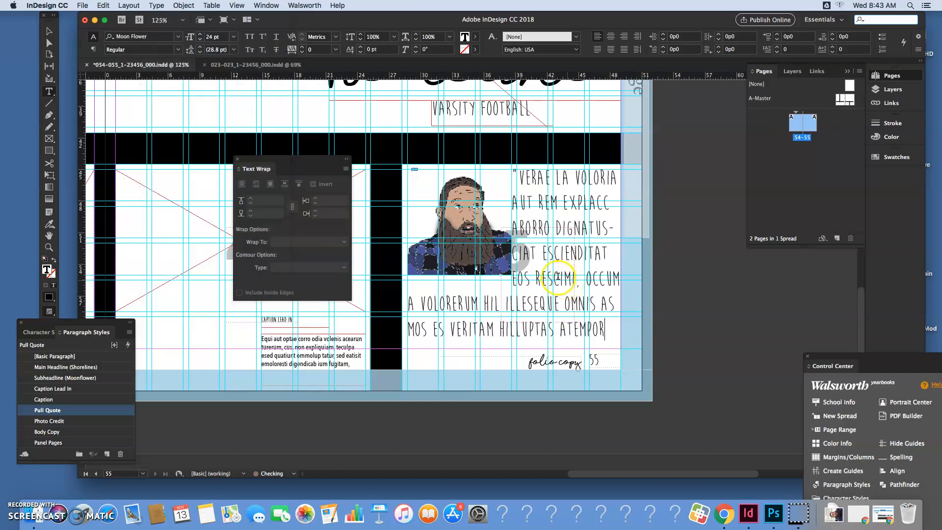
left_click_drag(606, 329, 595, 306)
type(".")
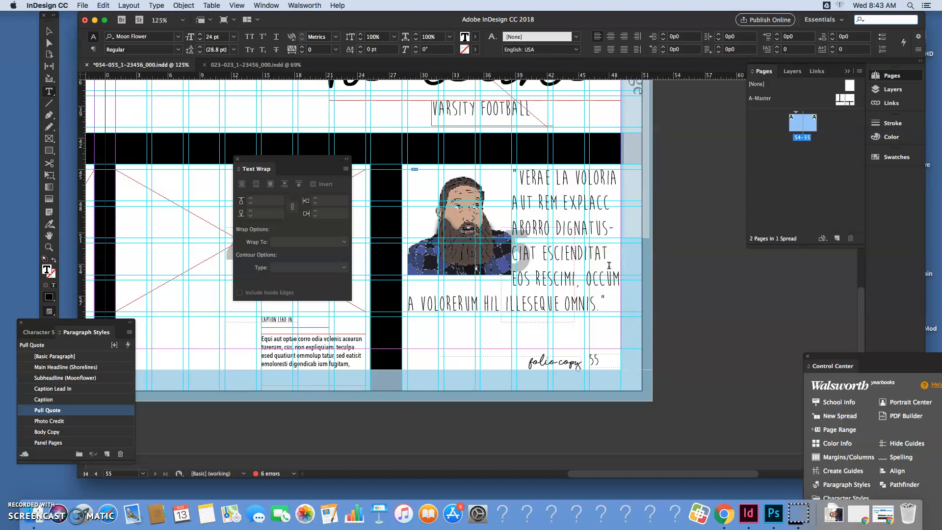
Shorten the pull quote's text frame from below so it ends just under the last line of the quote
left_click(48, 31)
left_click_drag(515, 349, 514, 317)
left_click(514, 339)
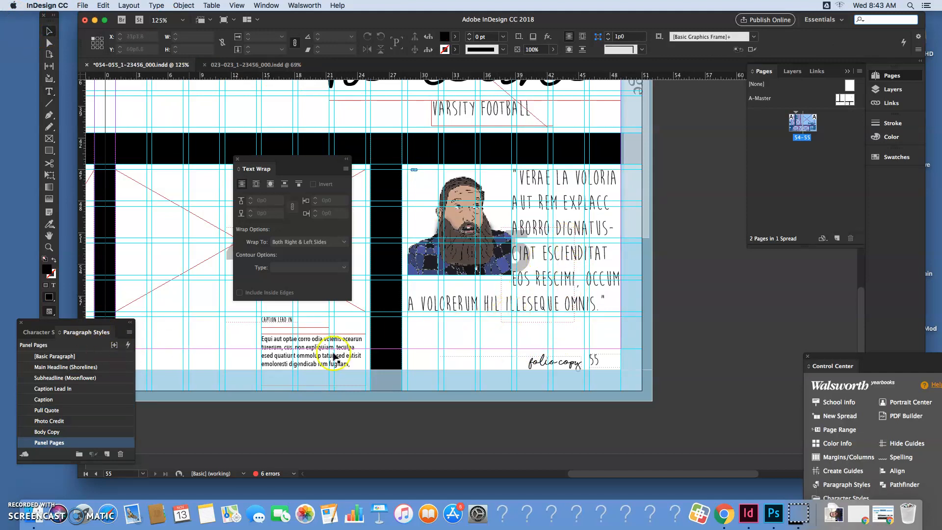
Draw a text frame below the quote, apply Caption Lead In, and enter a dash, "Senior" and the subject's full name
left_click(50, 91)
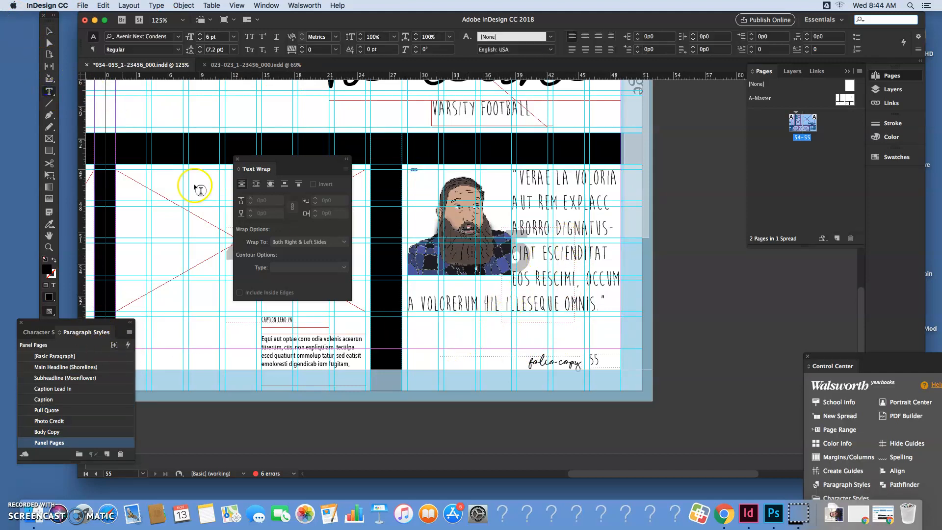
left_click(446, 324)
left_click_drag(444, 323, 620, 342)
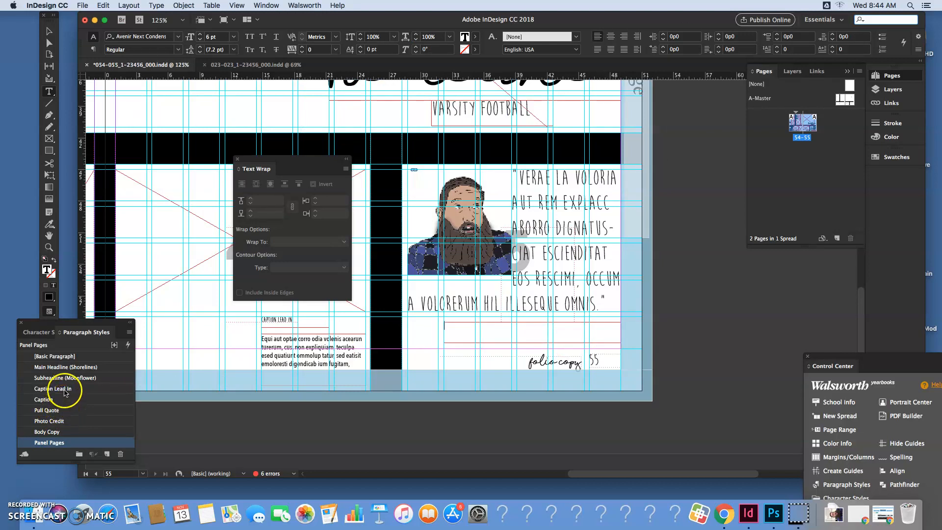
left_click(65, 390)
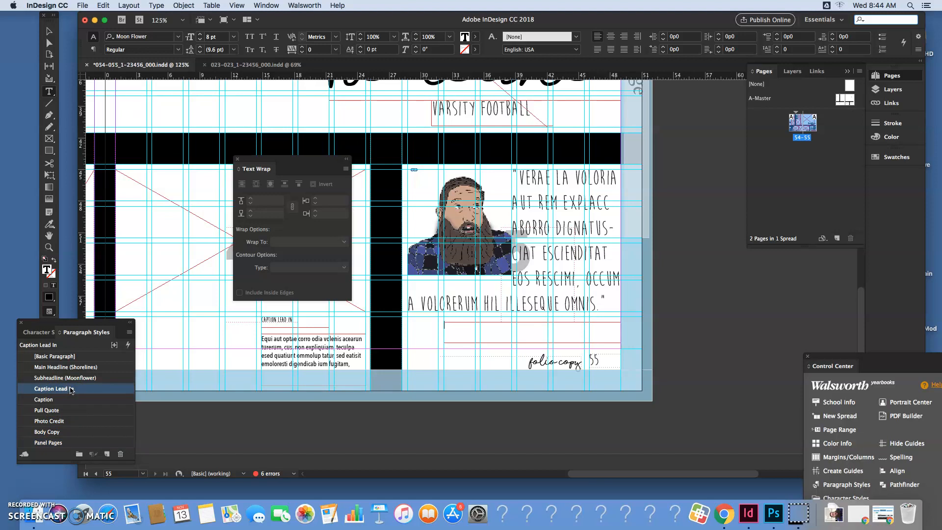
left_click(454, 327)
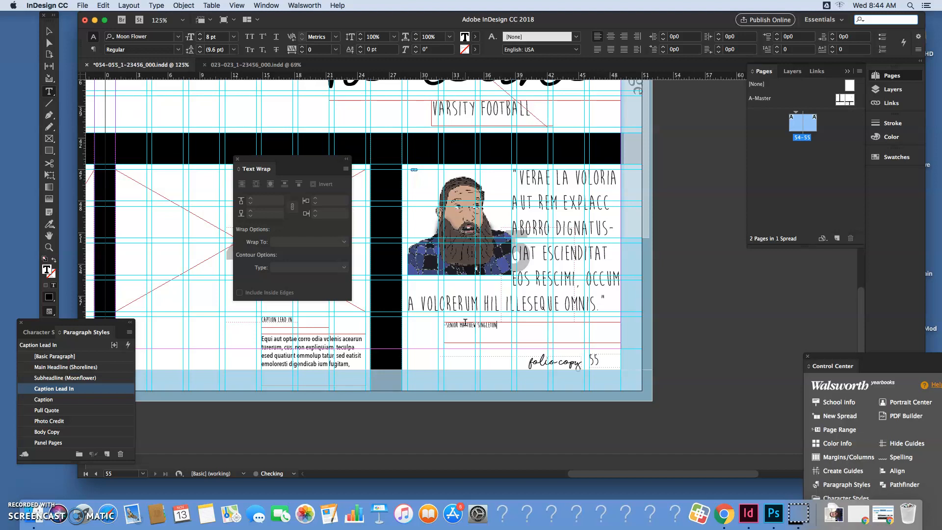
Apply the Subheadline (Moonflower) style to the whole attribution line and reduce its font size to 18 pt
key("super+a")
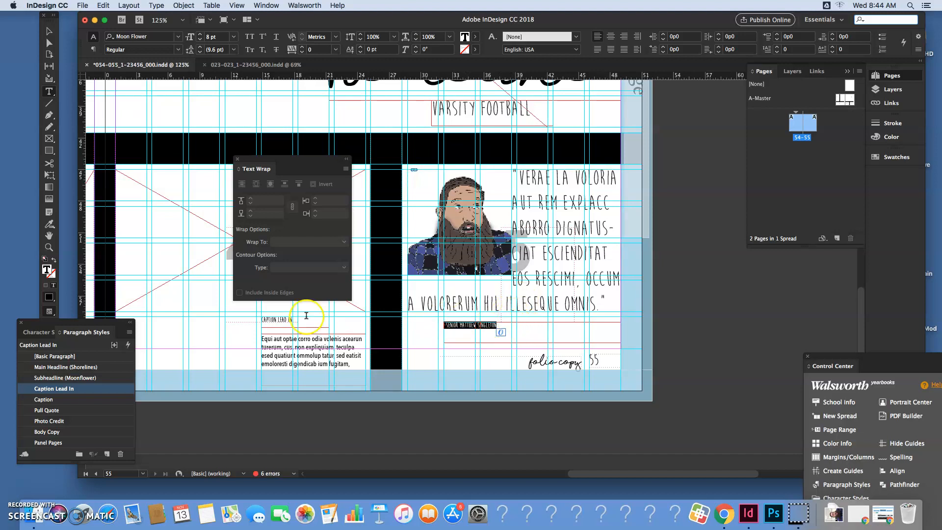
left_click(70, 378)
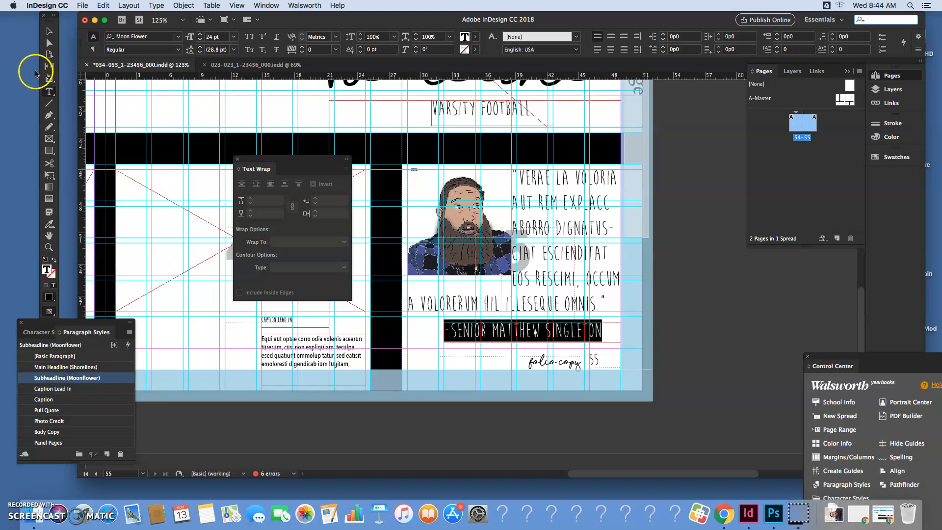
left_click(200, 40)
left_click(200, 40)
left_click(199, 41)
left_click(200, 41)
left_click(199, 42)
left_click(200, 42)
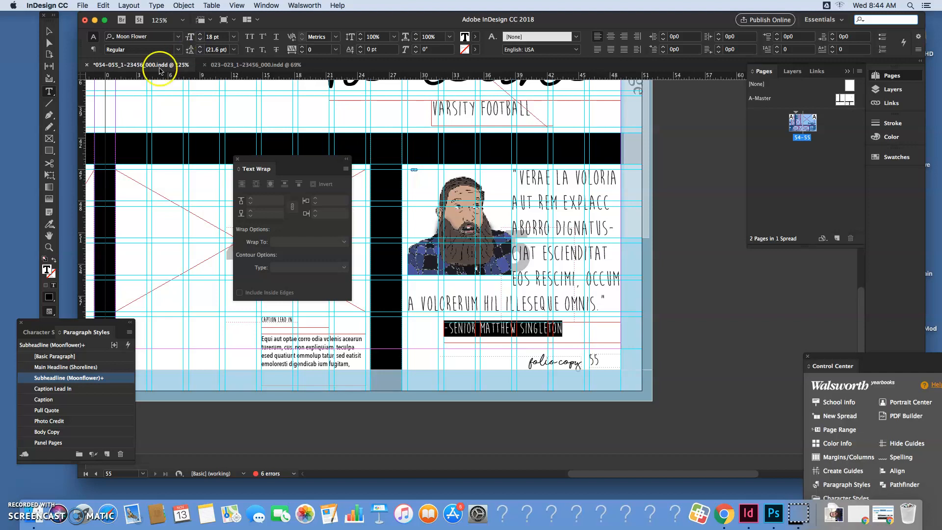
Move the attribution frame toward the outer margin just below the quote and trim its outer edge to the page margin
left_click(49, 30)
left_click_drag(519, 331, 561, 330)
left_click_drag(660, 338, 621, 338)
left_click(716, 363)
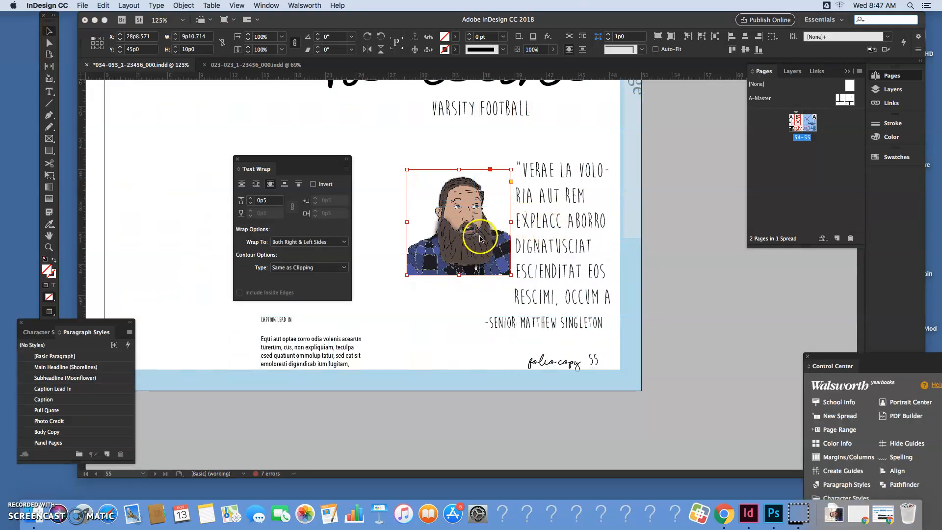
Wrap the text around the bounding box of the portrait image inside its frame, with a 0p2 offset on all sides
left_click(49, 43)
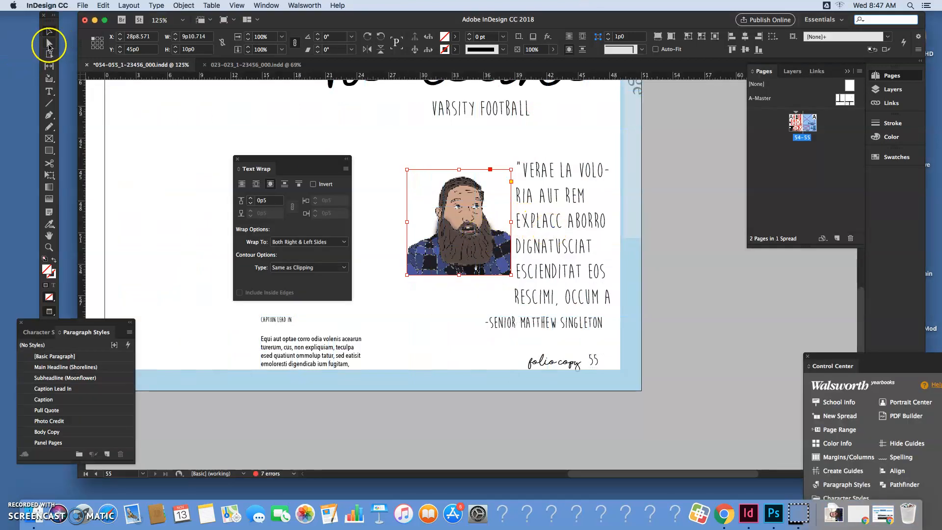
left_click(448, 249)
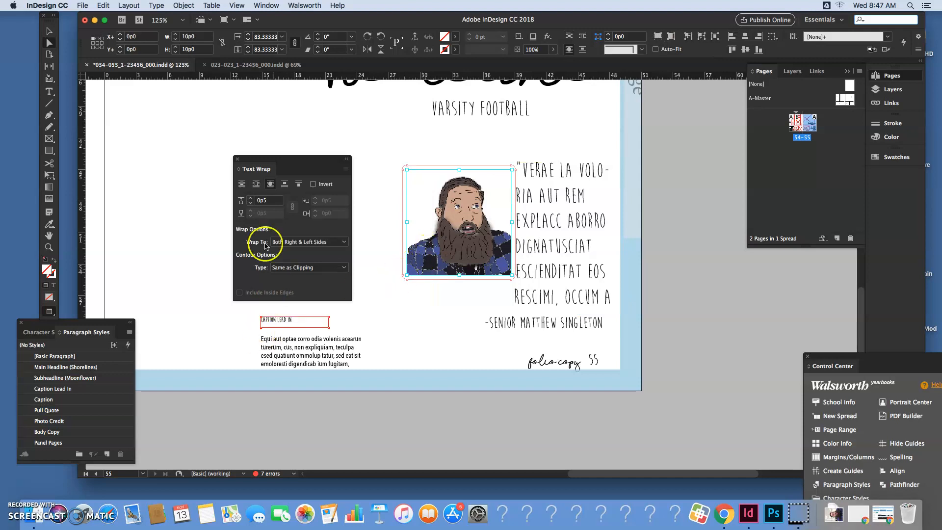
left_click(256, 185)
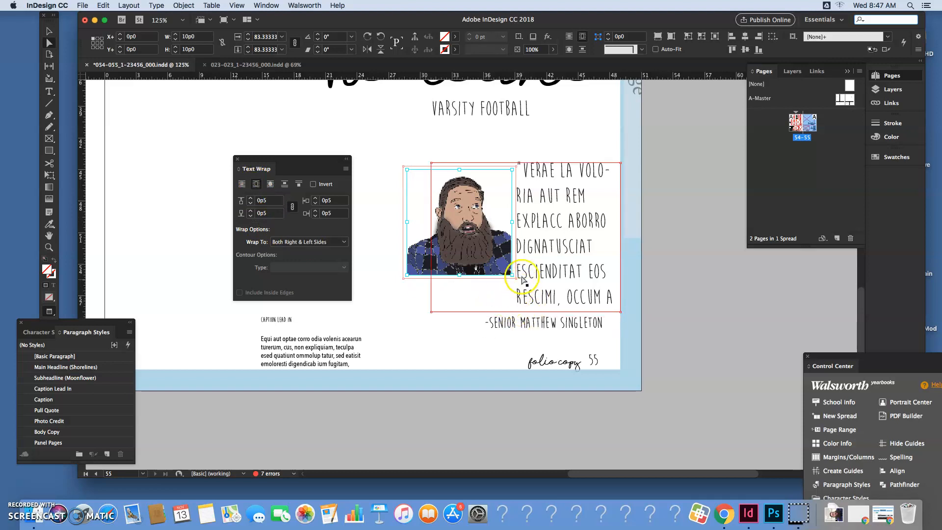
left_click(251, 217)
left_click(251, 217)
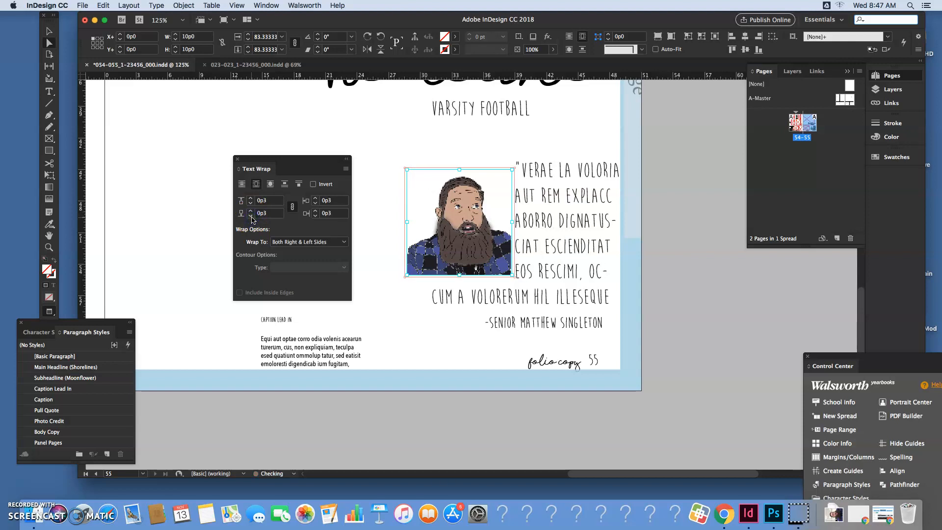
left_click(251, 217)
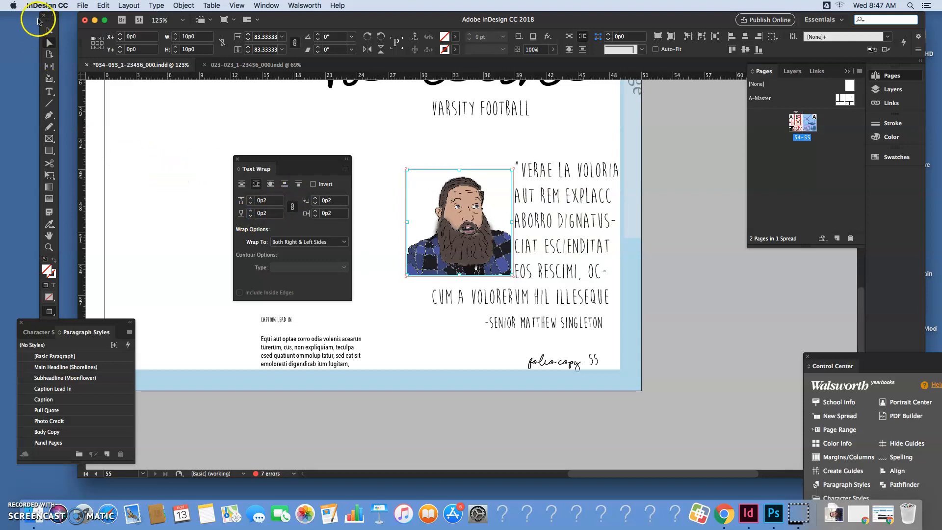
Nudge the pull quote's text frame down to a Y position of 44p10, closer to the attribution line, and deselect it
left_click(546, 219)
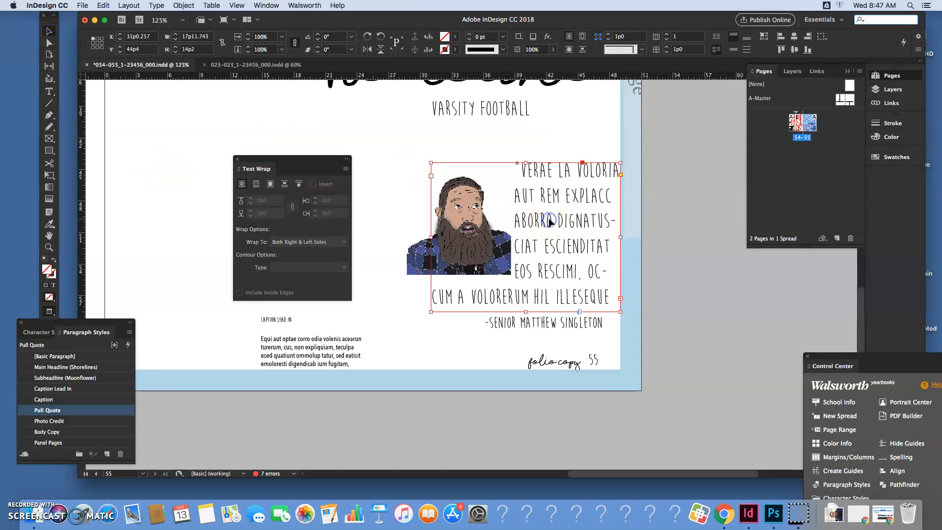
key("Down")
key("Down")
key("Down")
key("Down")
key("Down")
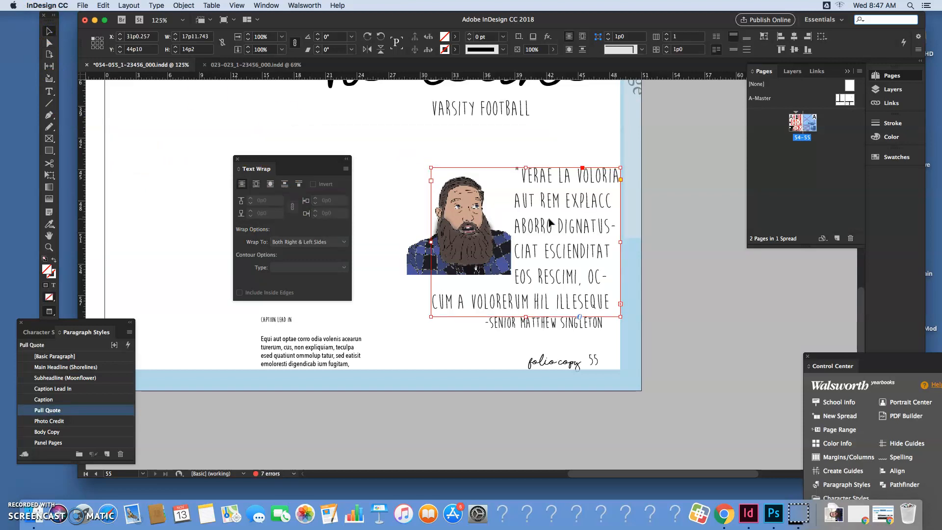
left_click(693, 333)
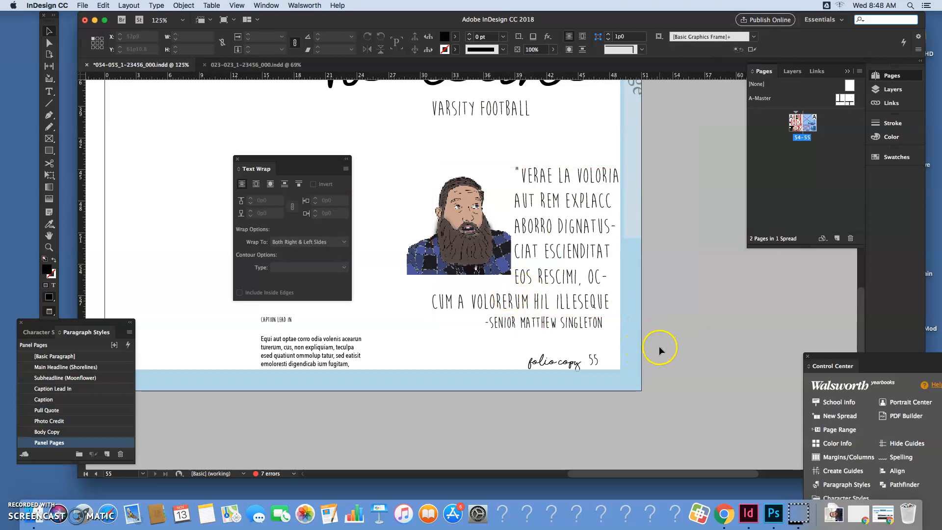